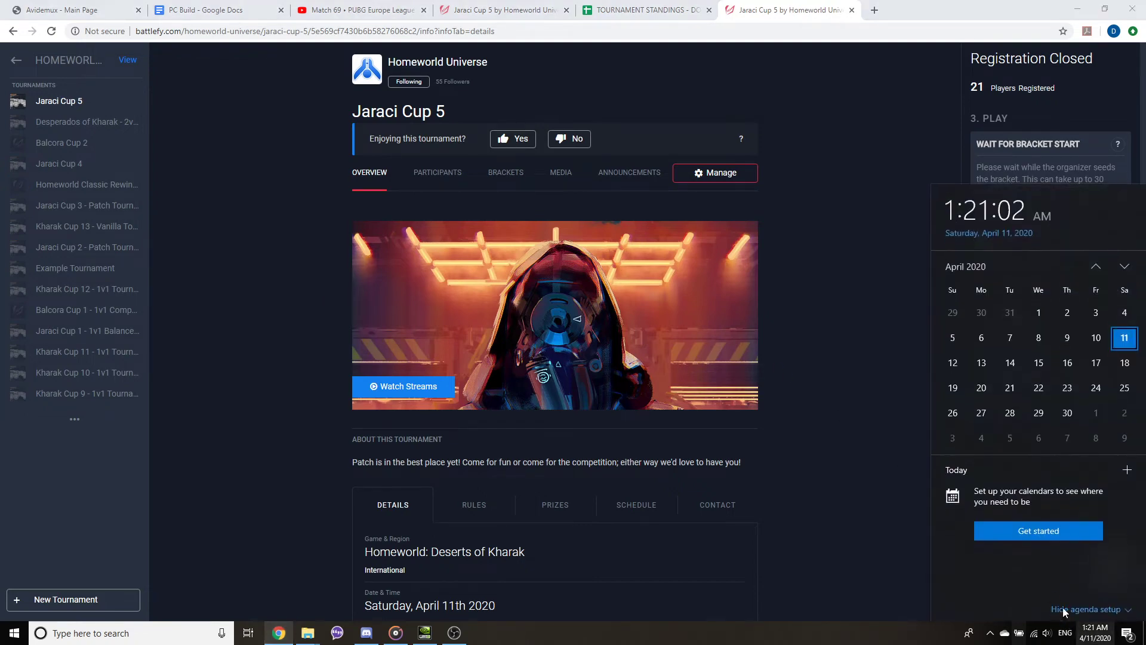
Review the Jaraci Cup 5 bracket view alongside the TOURNAMENT STANDINGS spreadsheet
click(866, 281)
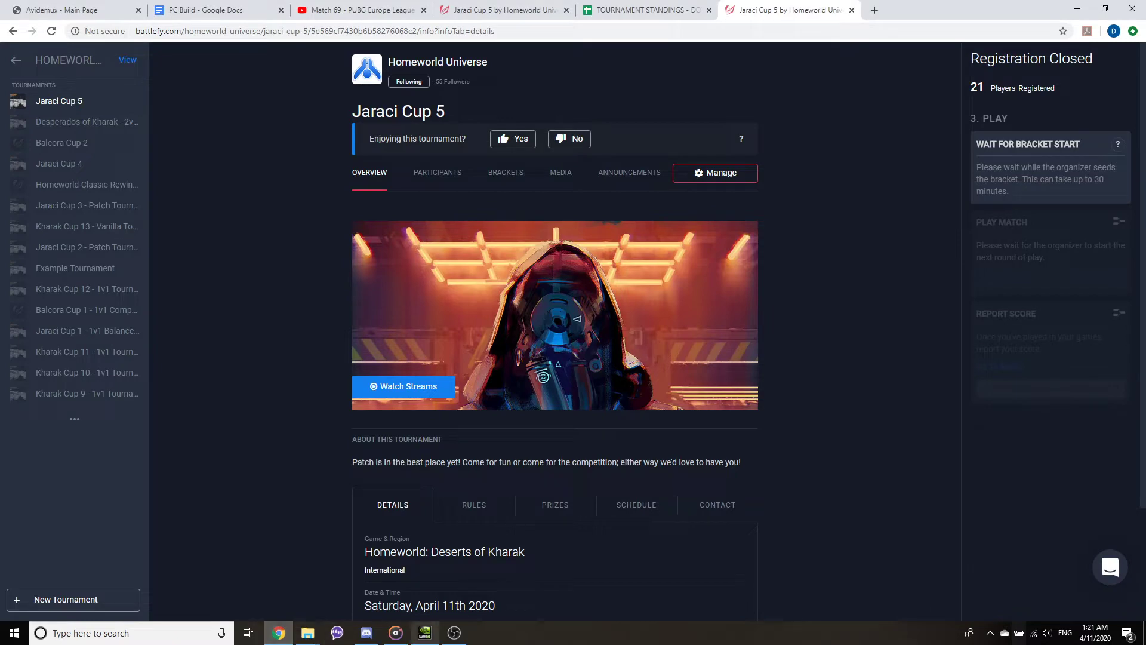
click(640, 10)
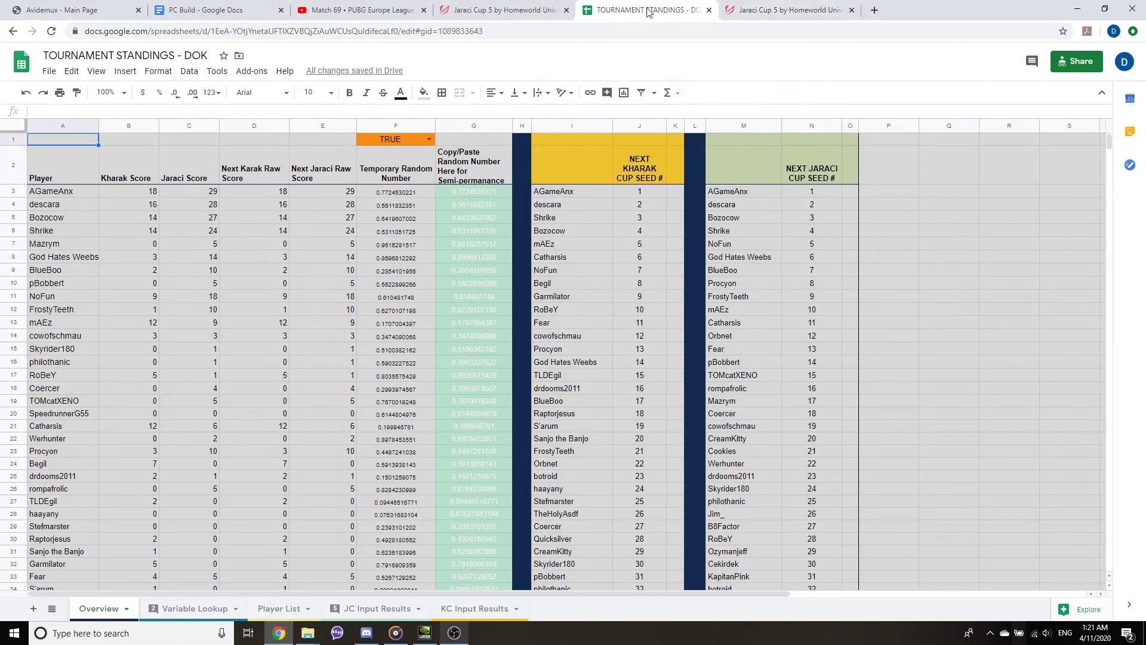
click(782, 10)
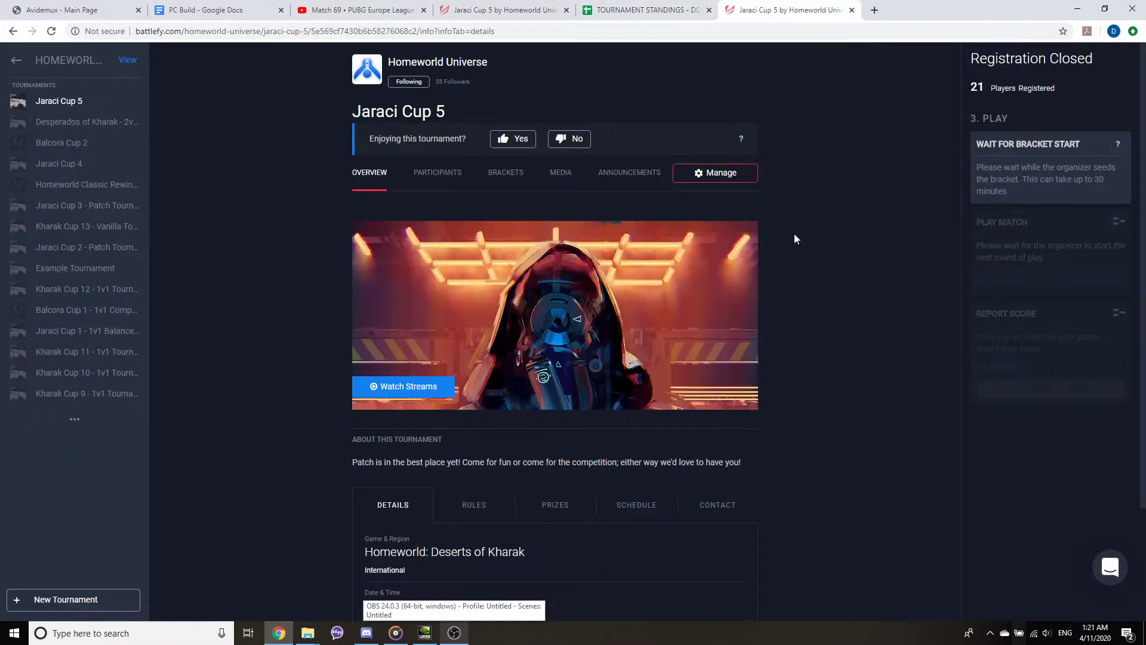
click(505, 172)
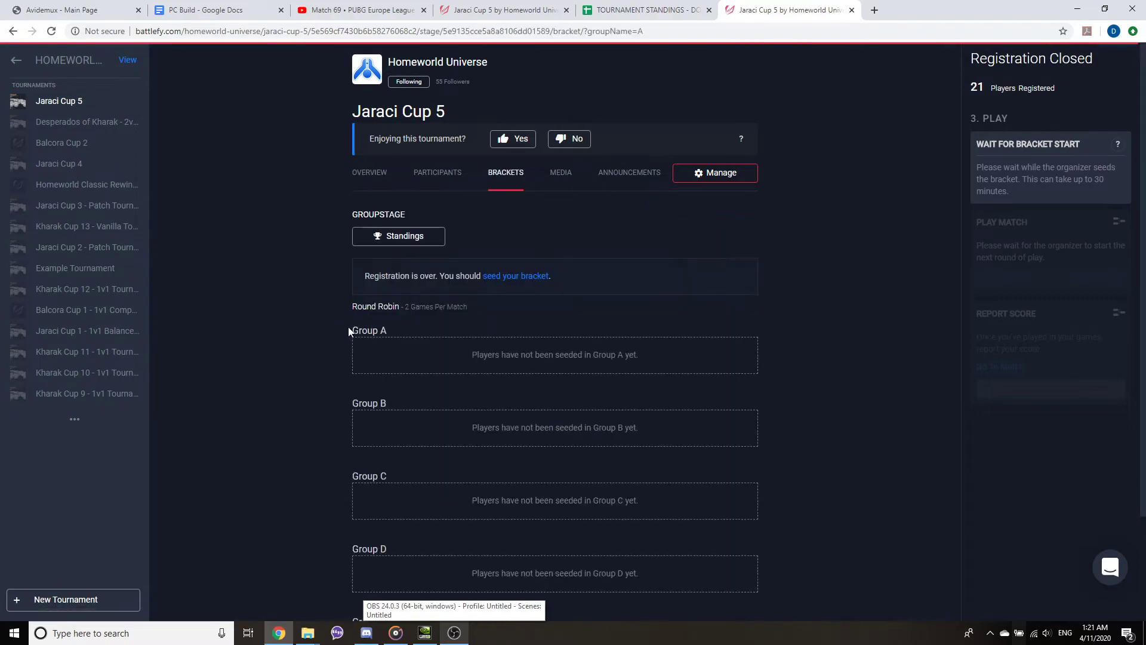
scroll(349, 332, down, 2)
scroll(347, 328, up, 2)
click(640, 9)
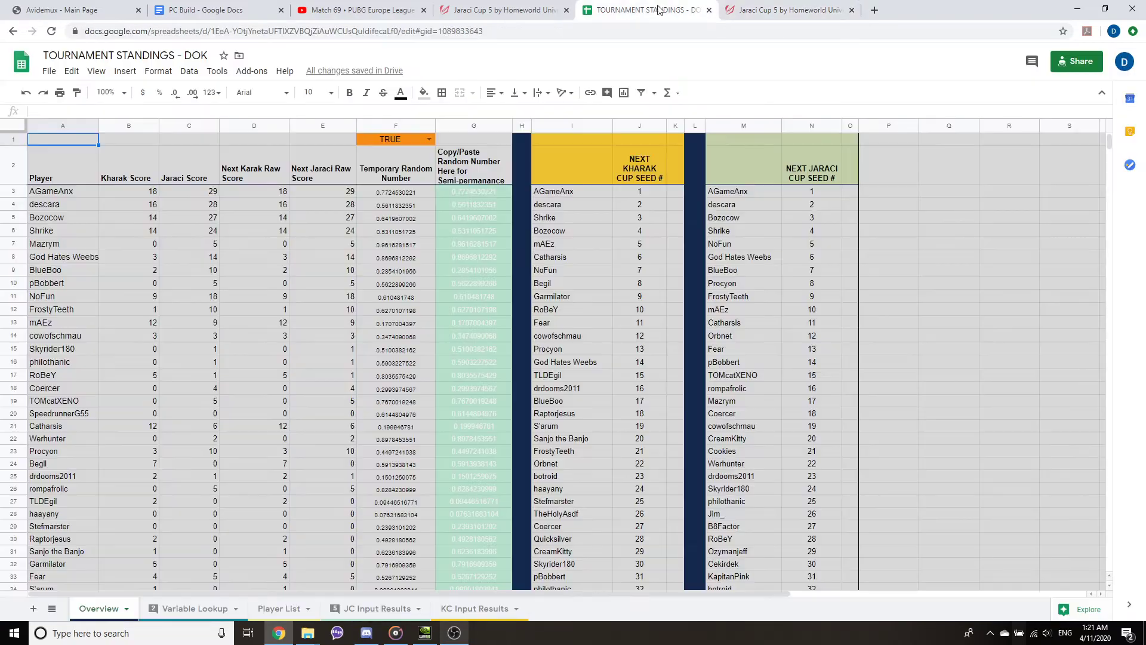
scroll(776, 287, down, 8)
scroll(775, 286, up, 3)
scroll(774, 288, down, 3)
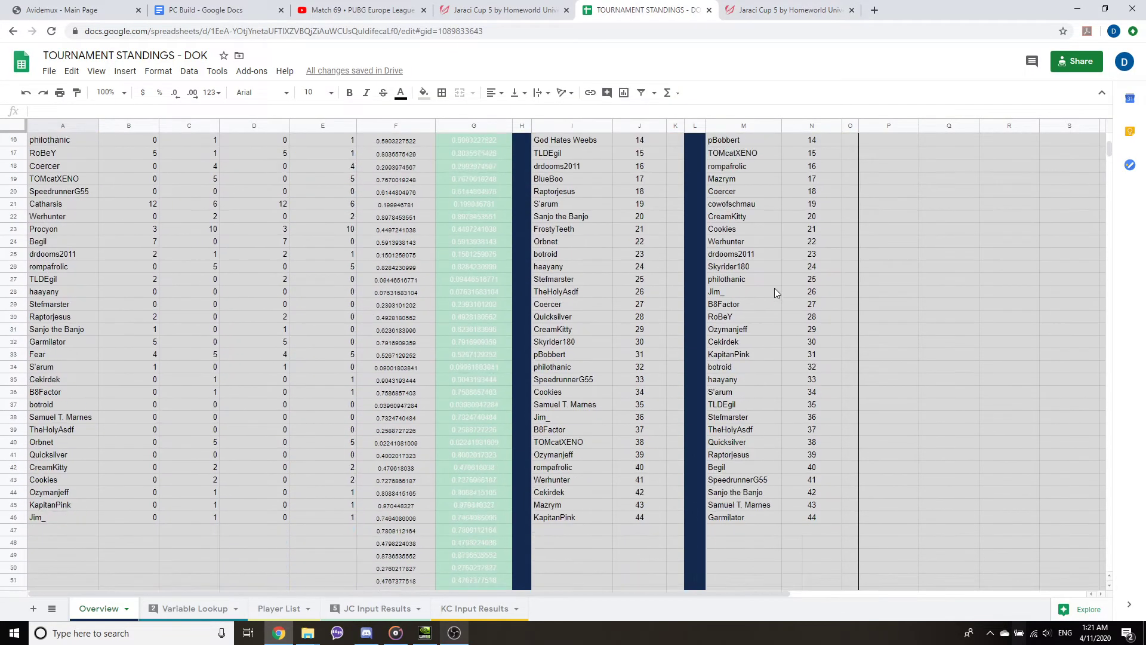
scroll(775, 288, up, 8)
Rearrange the browser tabs and review the Jaraci Cup 5 participant list
click(784, 10)
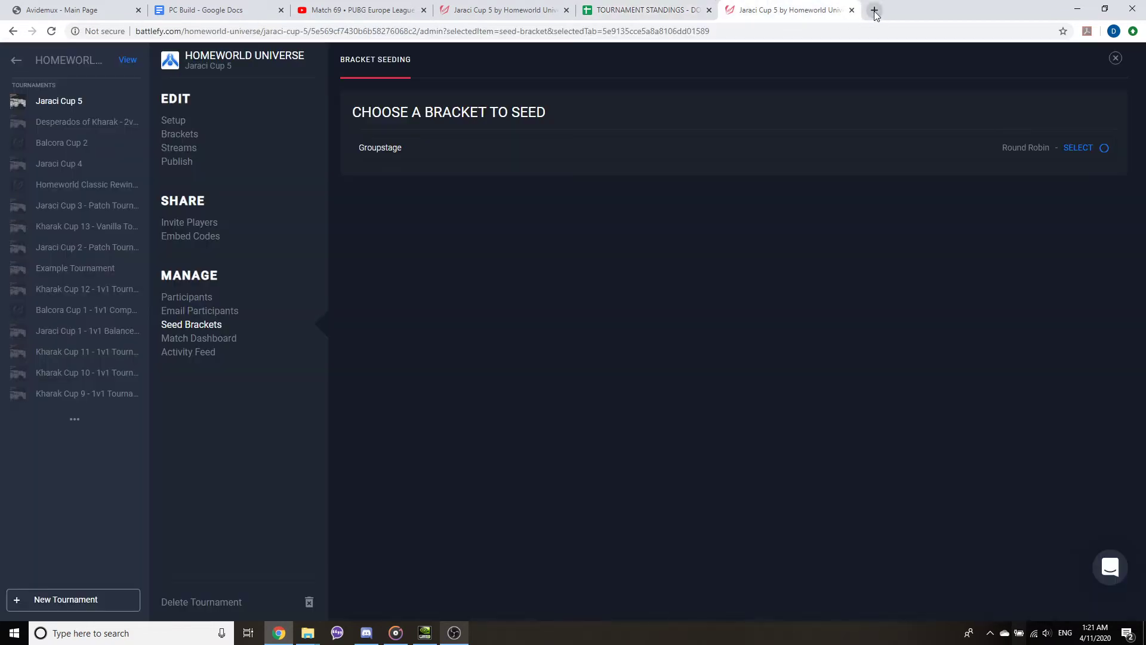
key(ctrl+t)
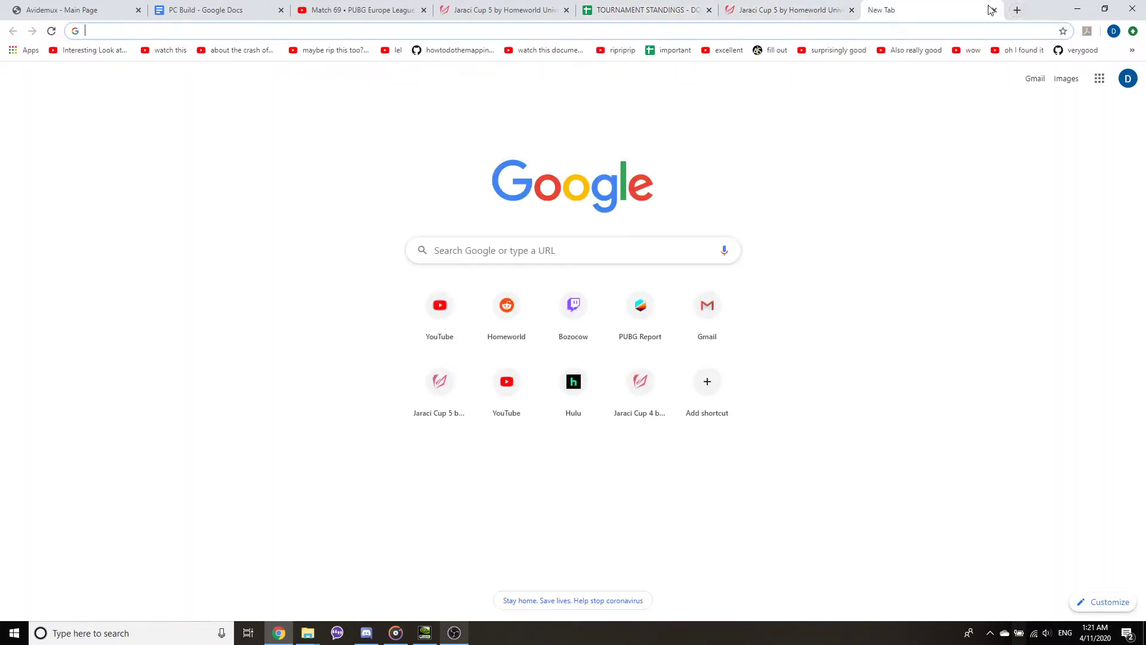
key(ctrl+w)
drag(573, 10, 773, 11)
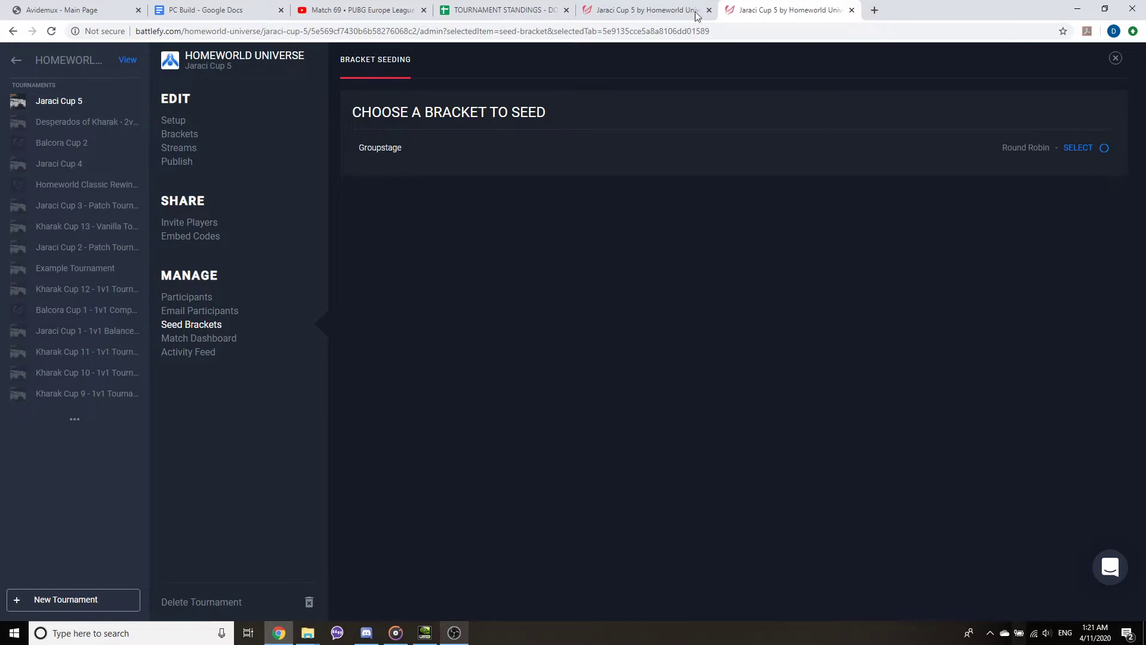
click(187, 297)
click(1116, 58)
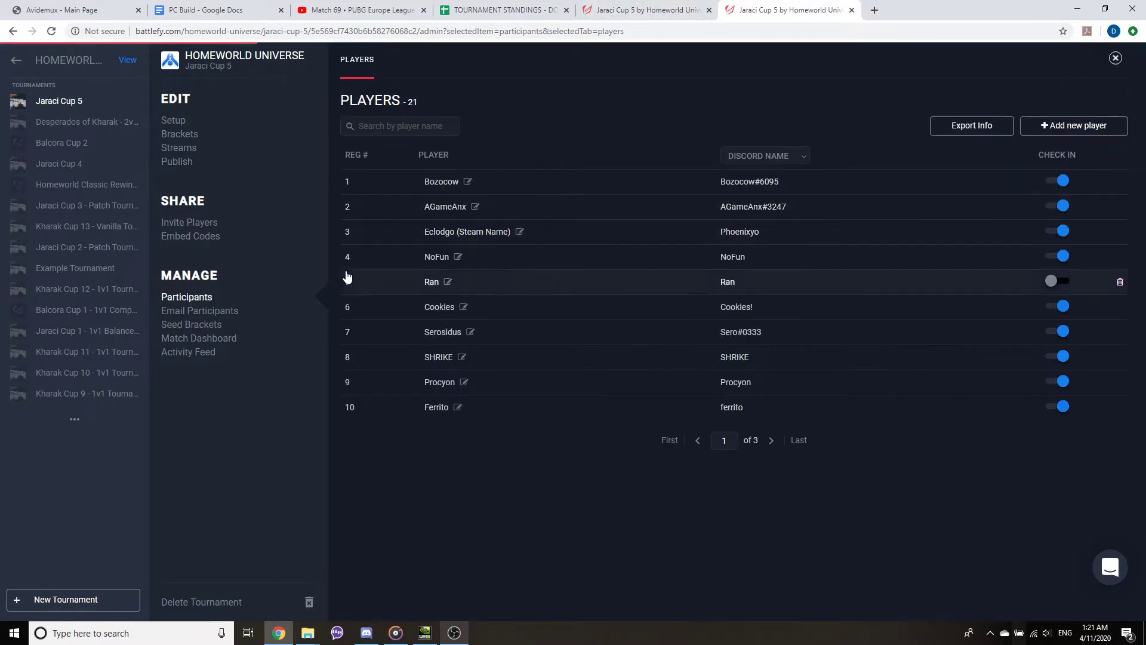
Seed the Groupstage bracket with Free Form and continue to Assign Players
click(645, 9)
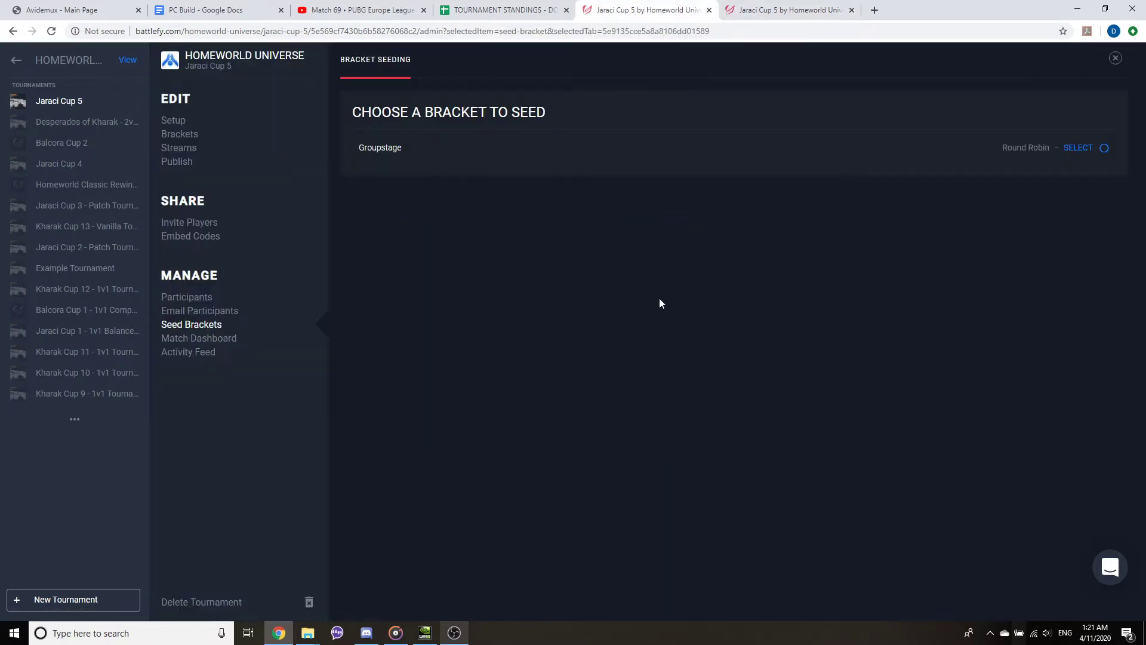
click(586, 151)
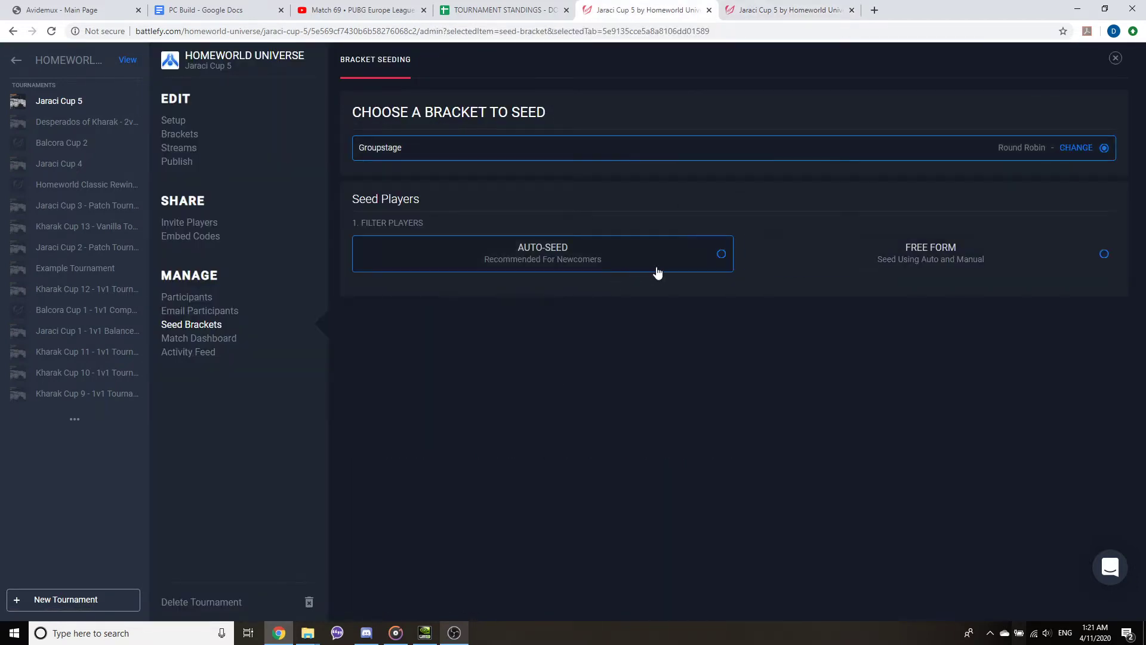
click(830, 272)
click(1066, 305)
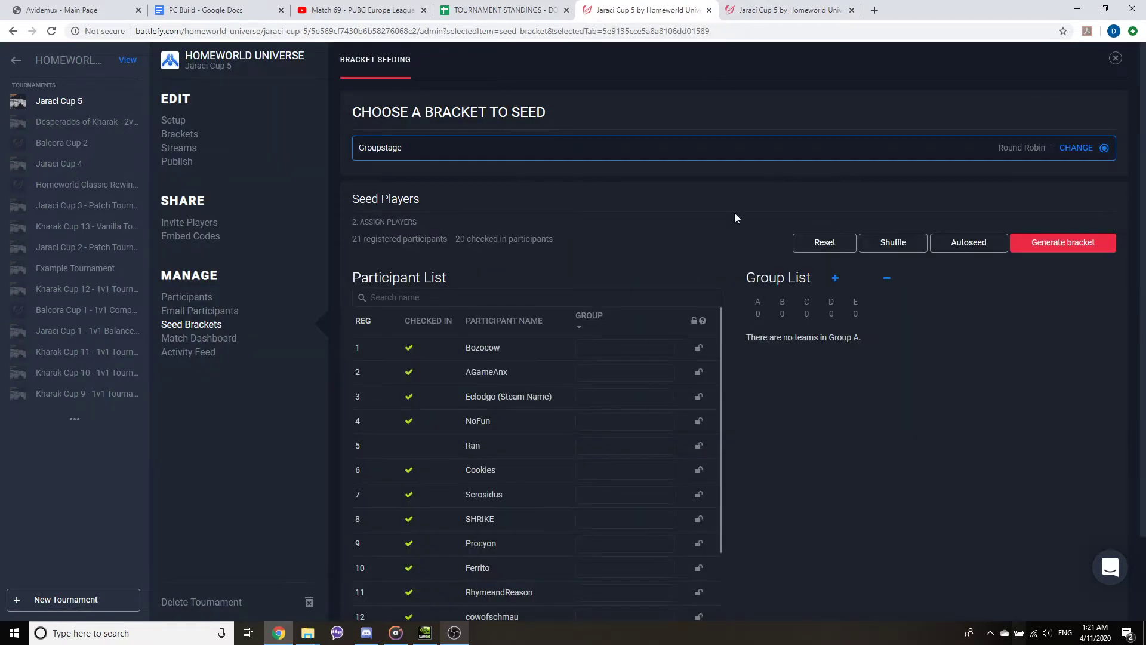
scroll(583, 357, down, 3)
scroll(583, 357, up, 3)
scroll(681, 233, down, 3)
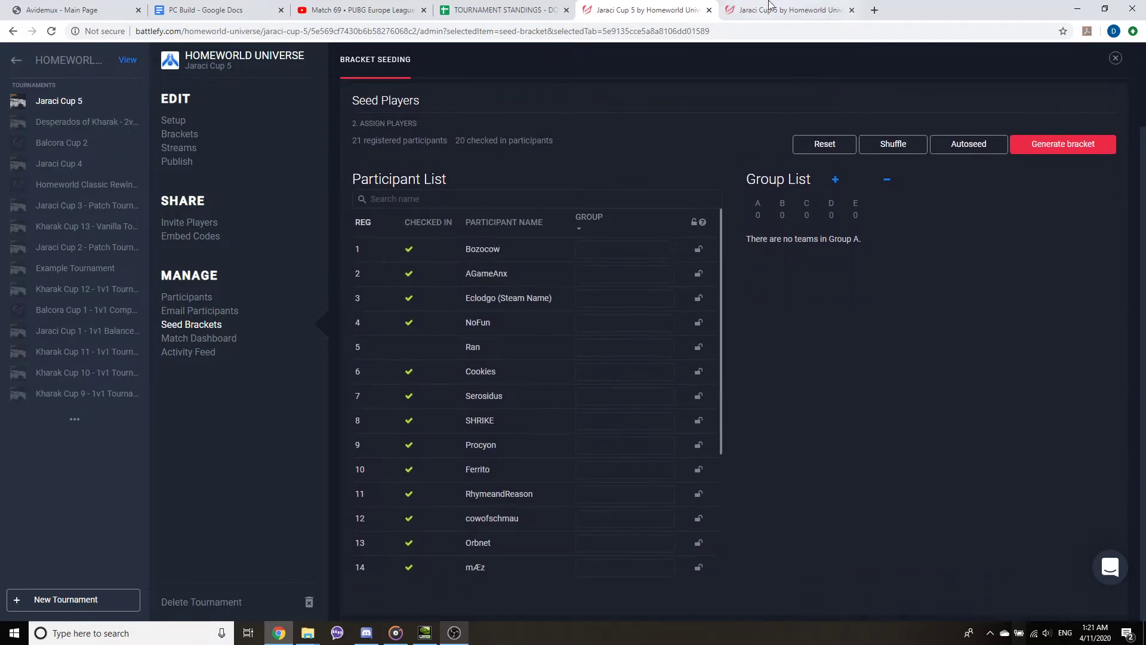
Compare the seeding list with the public participants page, noting the unchecked-in player Ran
click(788, 10)
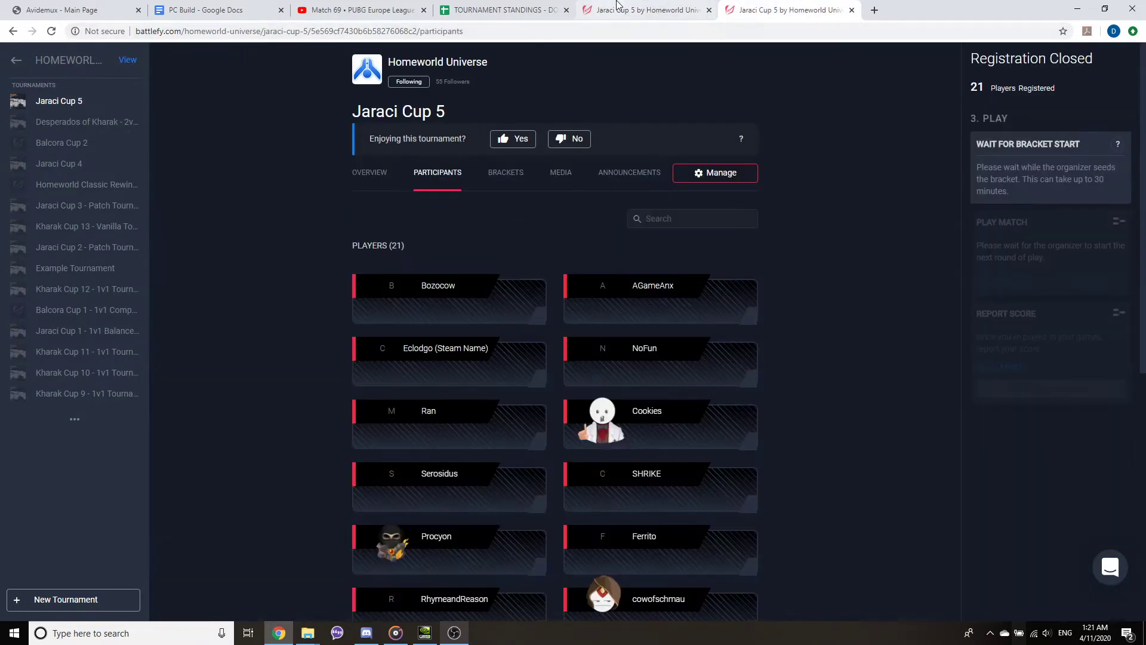
click(645, 11)
double_click(473, 347)
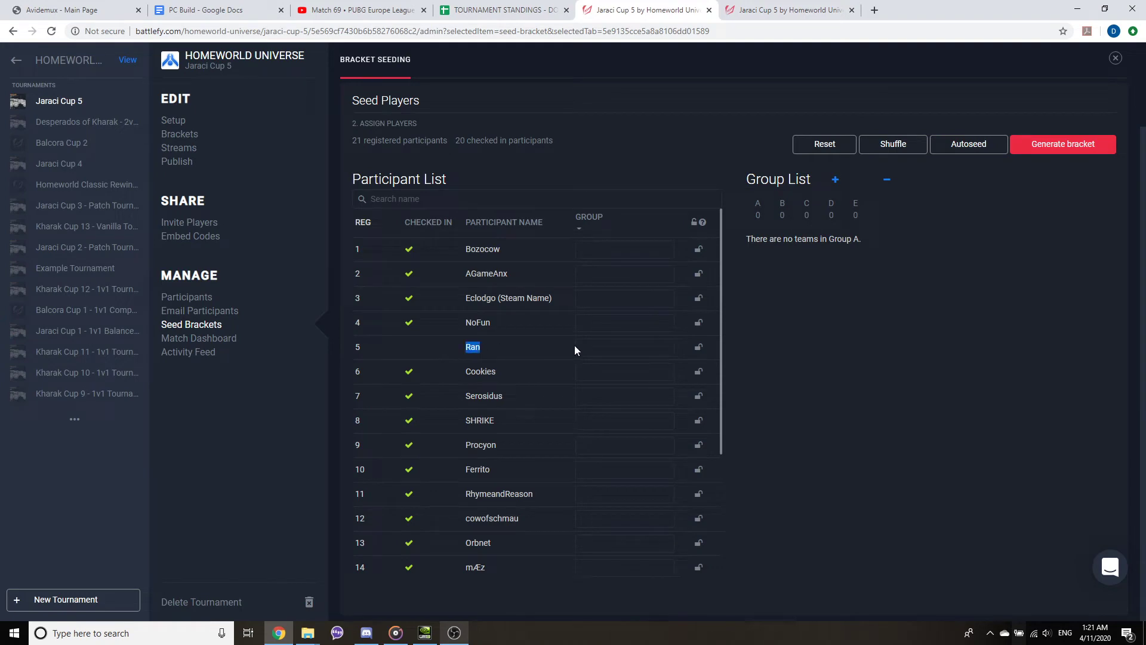
click(514, 341)
key(ctrl+Tab)
scroll(292, 328, down, 5)
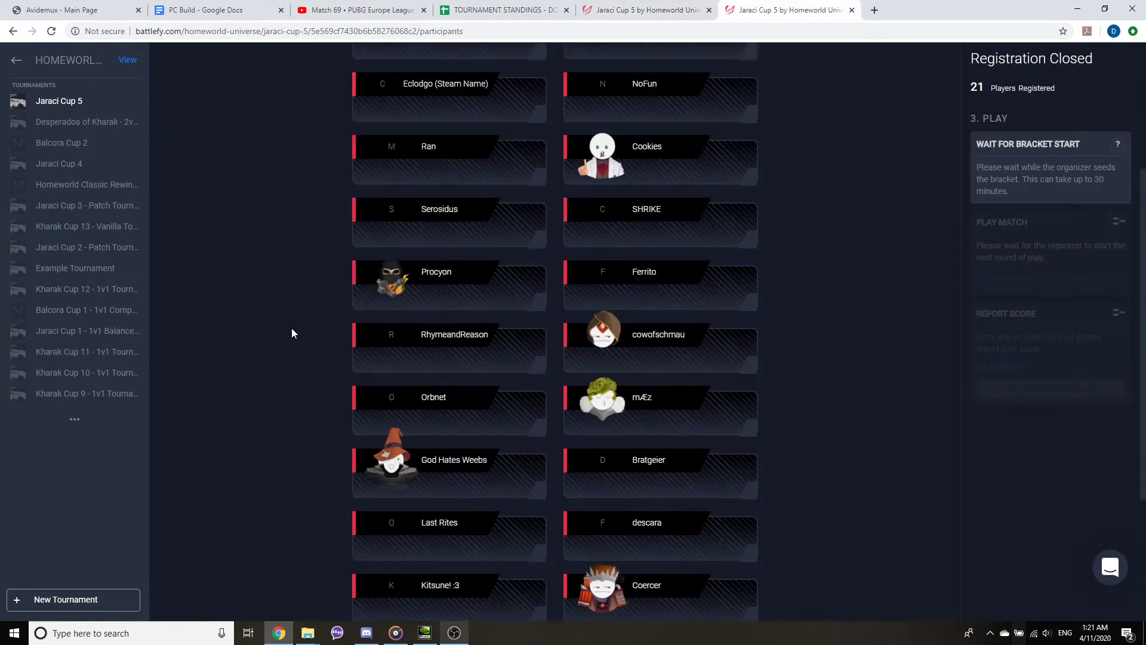
scroll(300, 338, up, 3)
scroll(299, 337, up, 1)
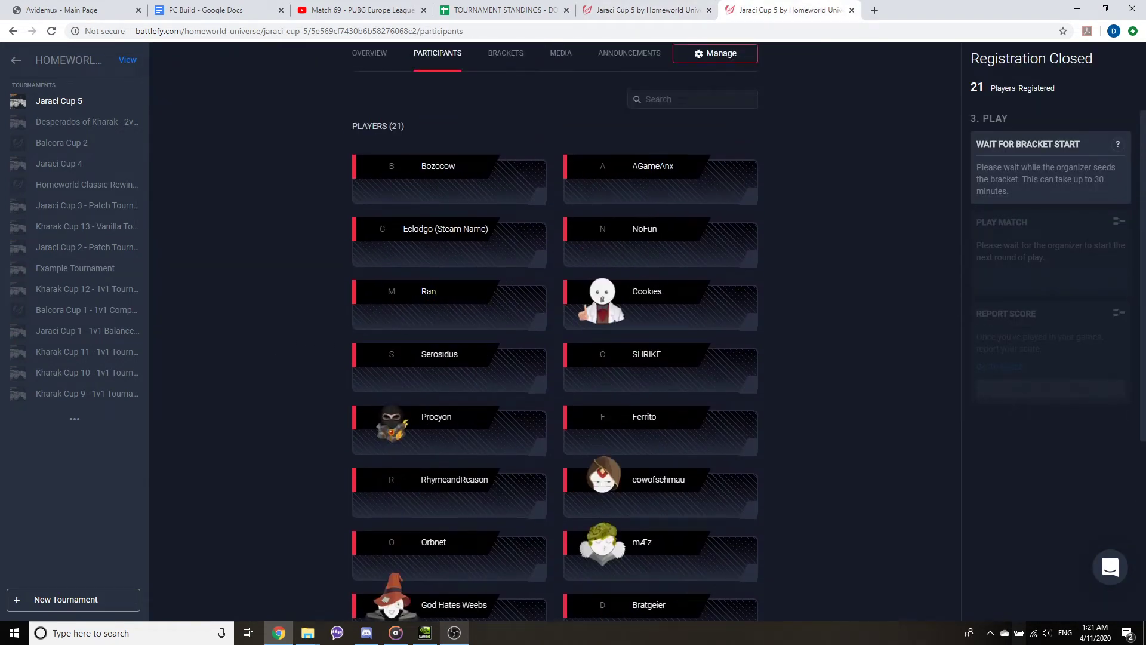
scroll(252, 336, down, 5)
scroll(300, 375, up, 4)
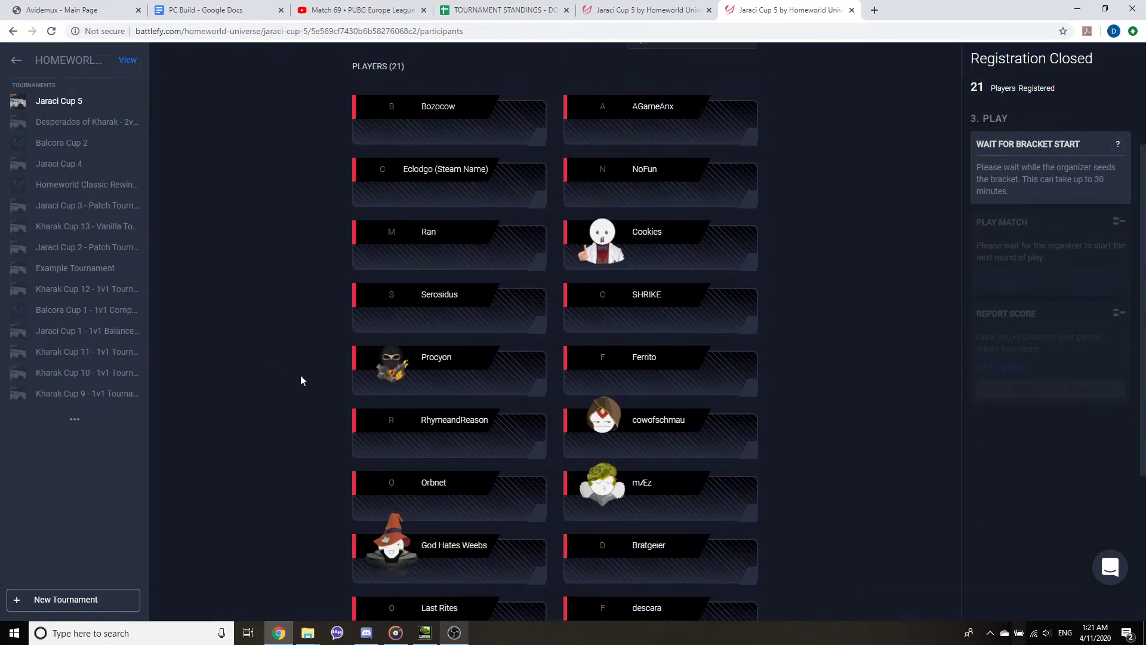
scroll(299, 375, up, 2)
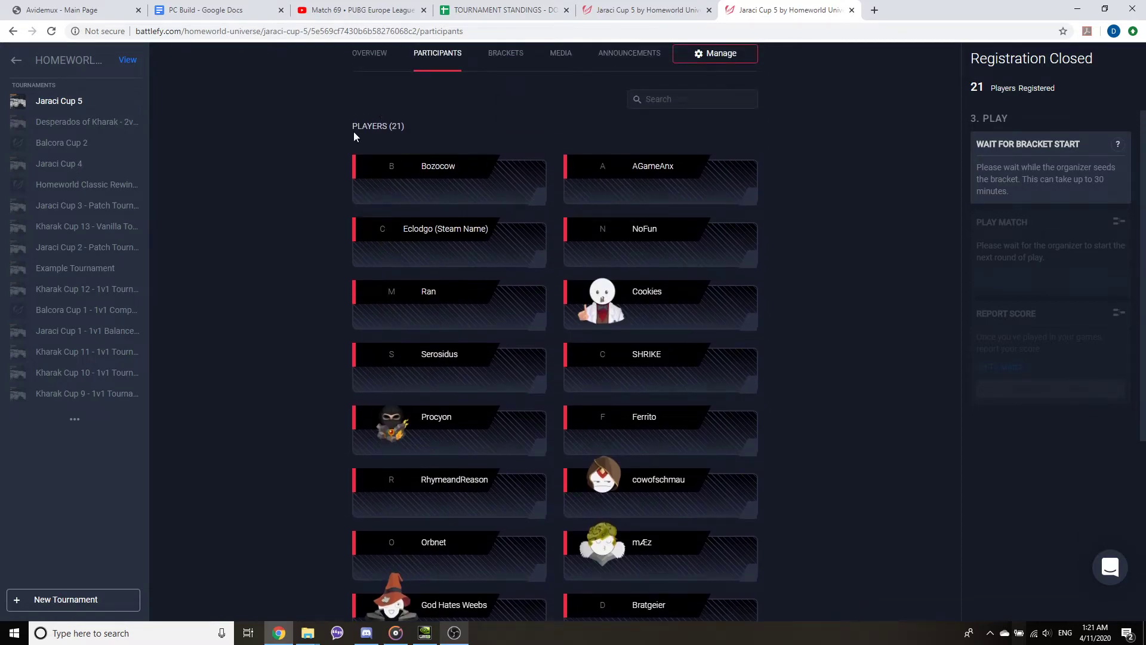
Cross-check seeding against public participants and move the standings spreadsheet to the last tab
drag(351, 126, 421, 136)
click(271, 179)
click(647, 10)
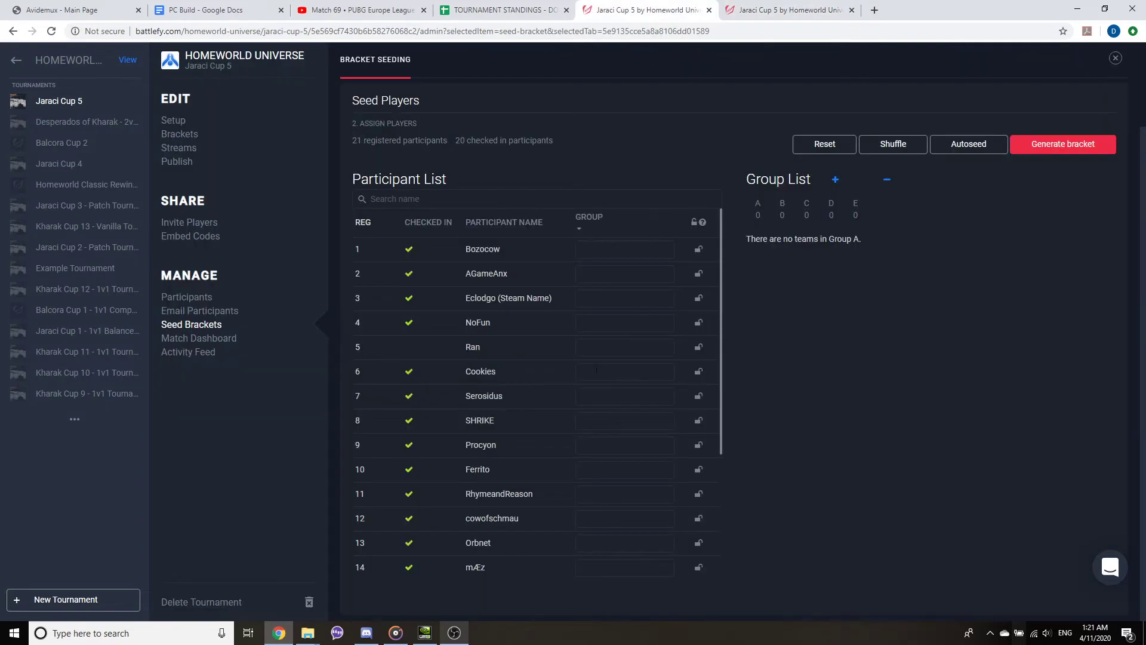
scroll(552, 435, down, 1)
scroll(468, 288, up, 3)
scroll(468, 288, down, 3)
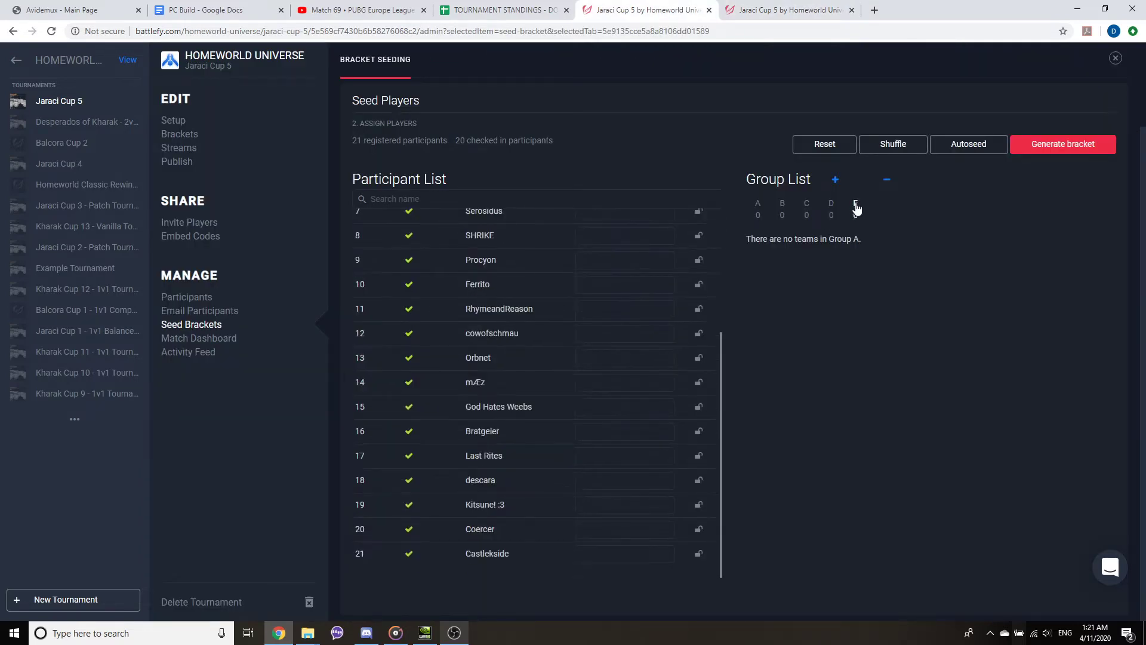
scroll(512, 330, up, 3)
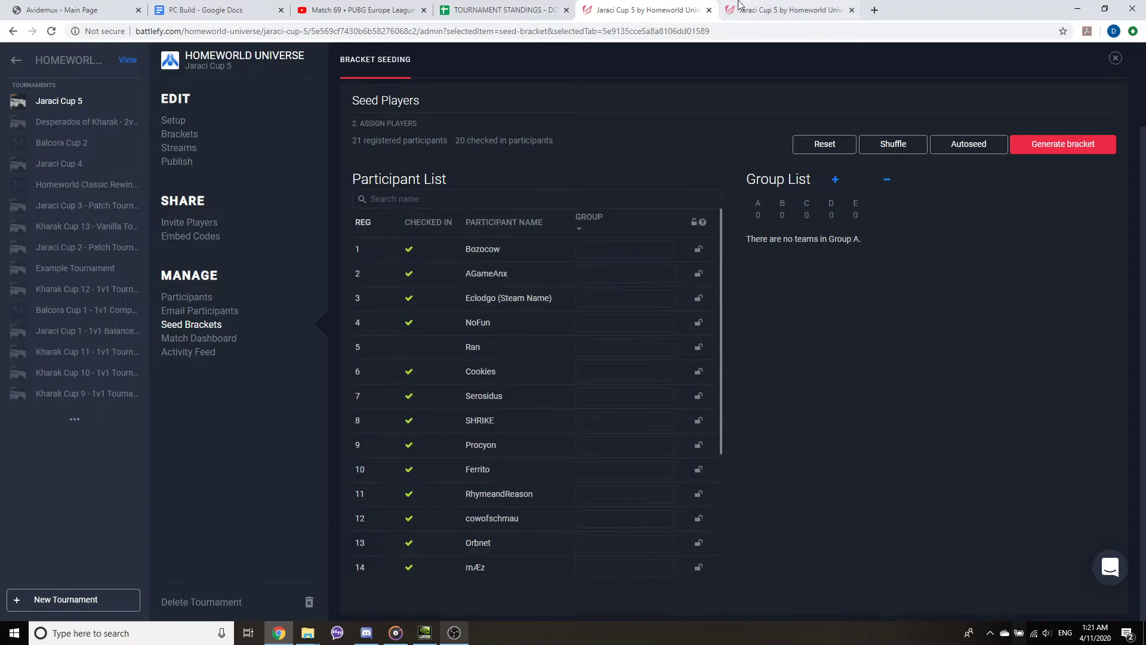
click(774, 10)
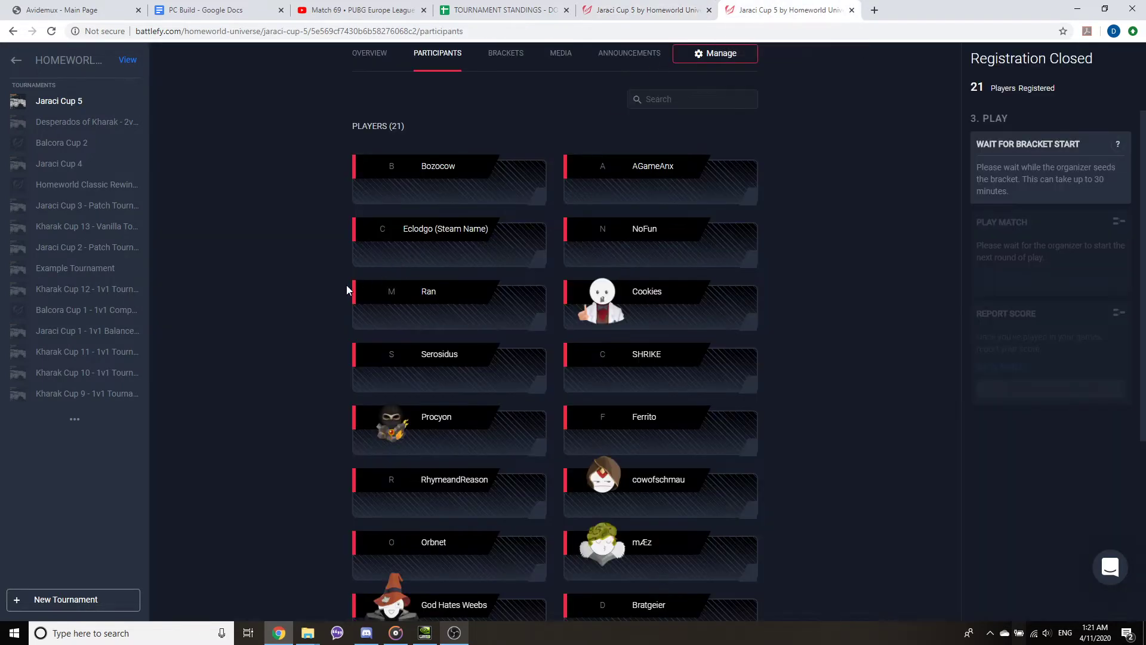
drag(504, 10, 789, 11)
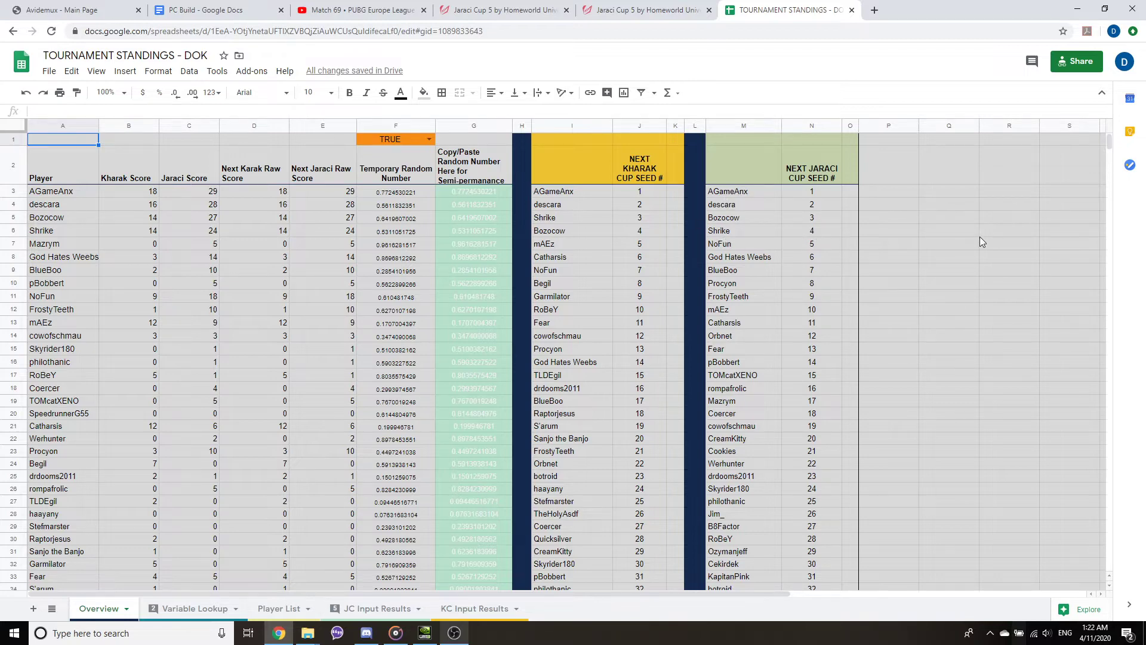
Assign AGameAnx to Group A after checking the top seed in the standings sheet
click(643, 10)
click(516, 8)
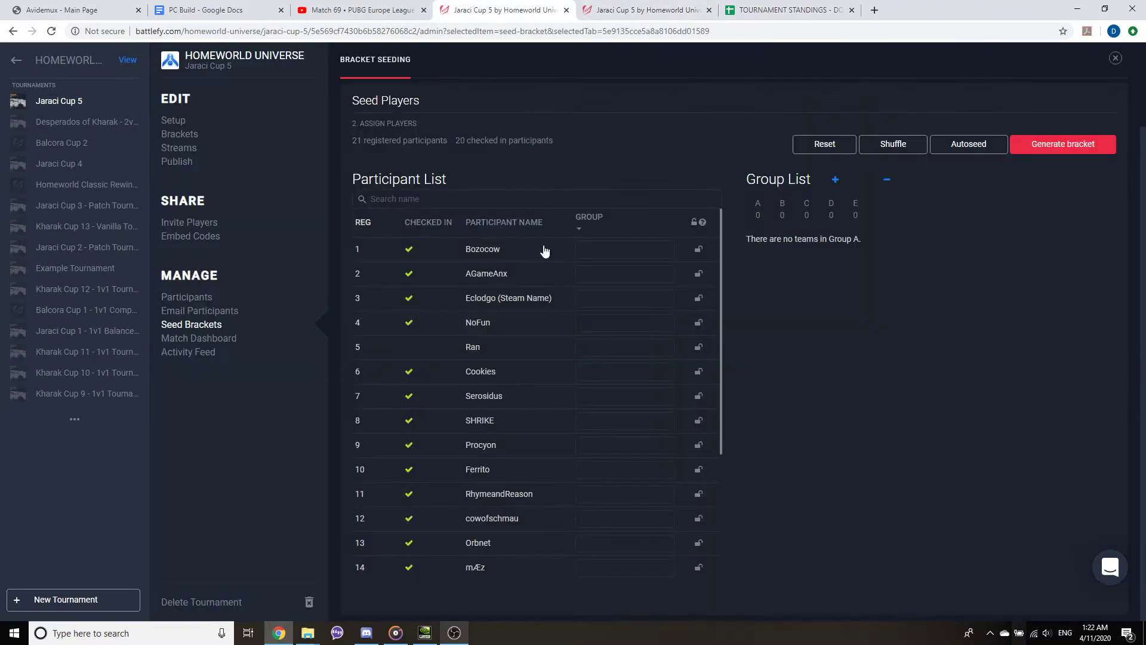
click(624, 249)
click(624, 273)
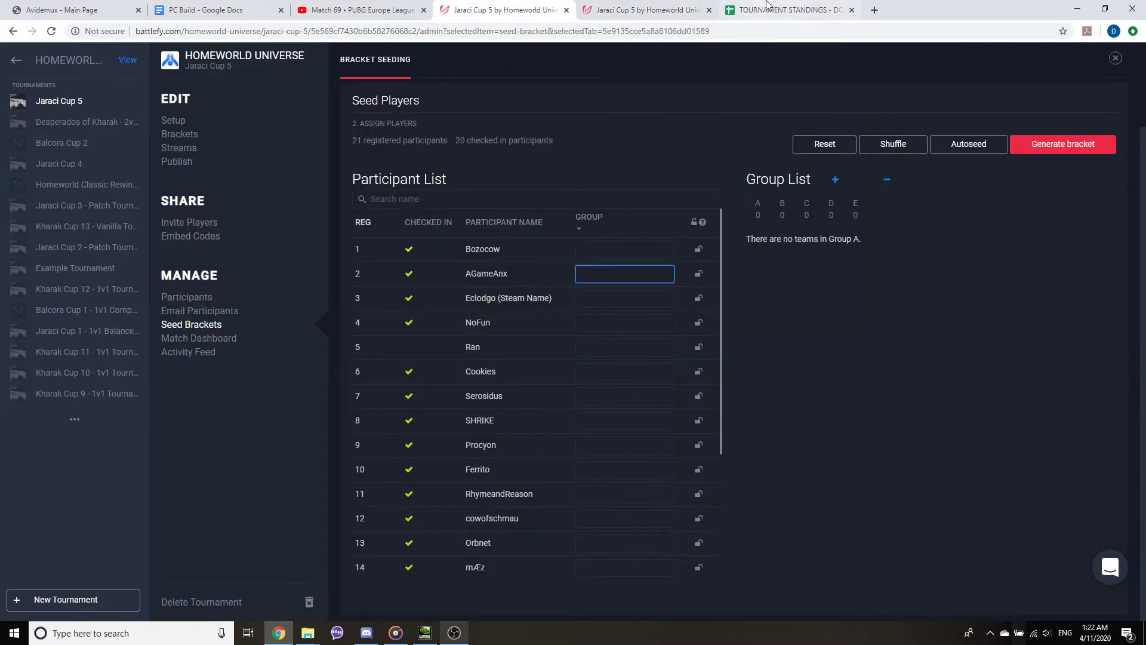
click(786, 9)
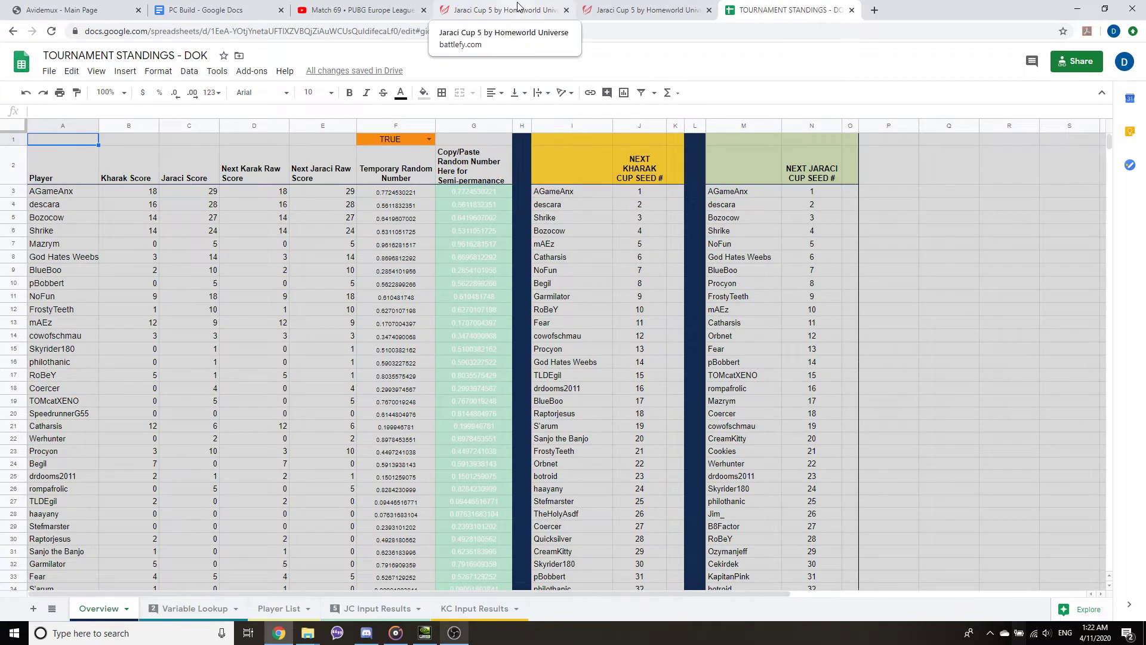
click(517, 9)
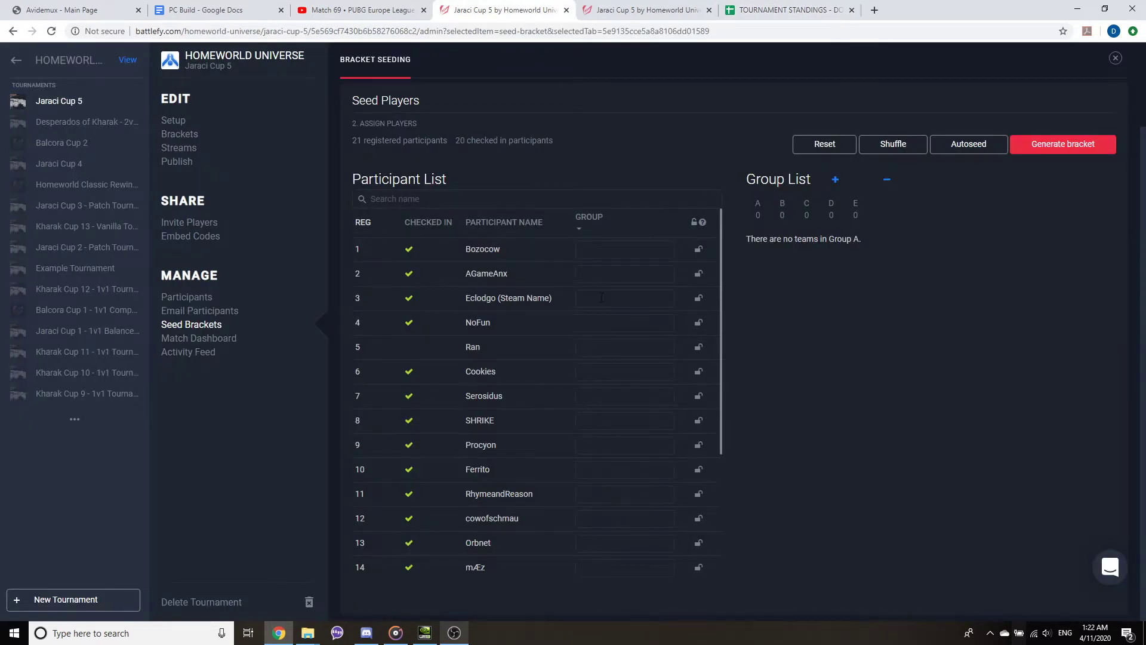
click(624, 274)
text(A)
key(ctrl+5)
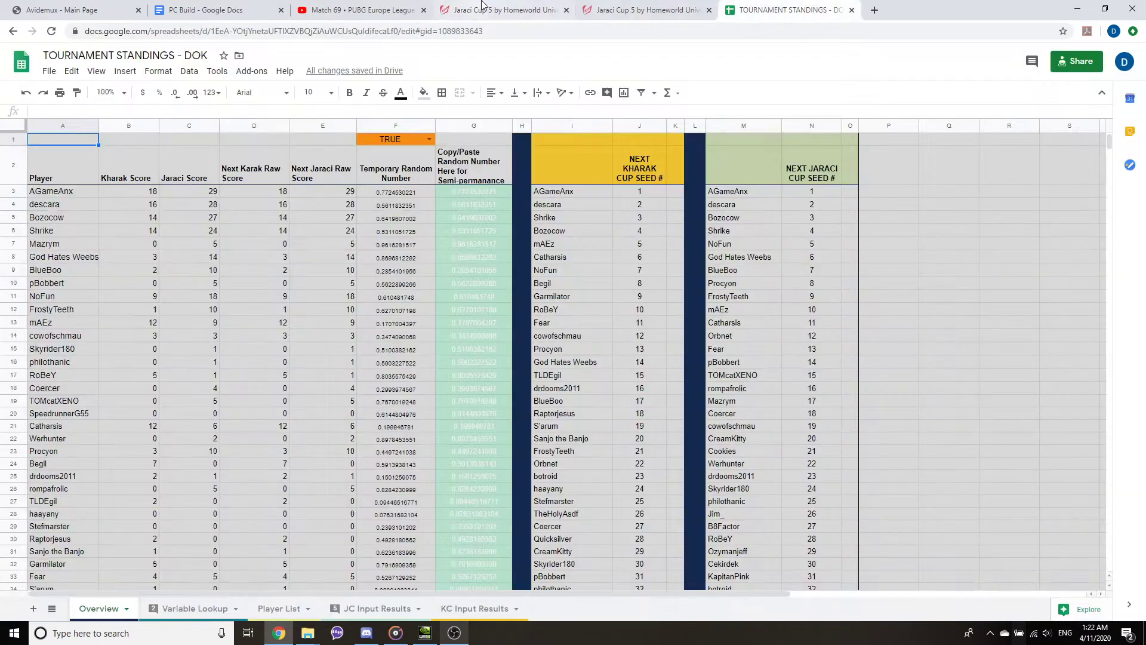
key(ctrl+4)
scroll(593, 393, down, 5)
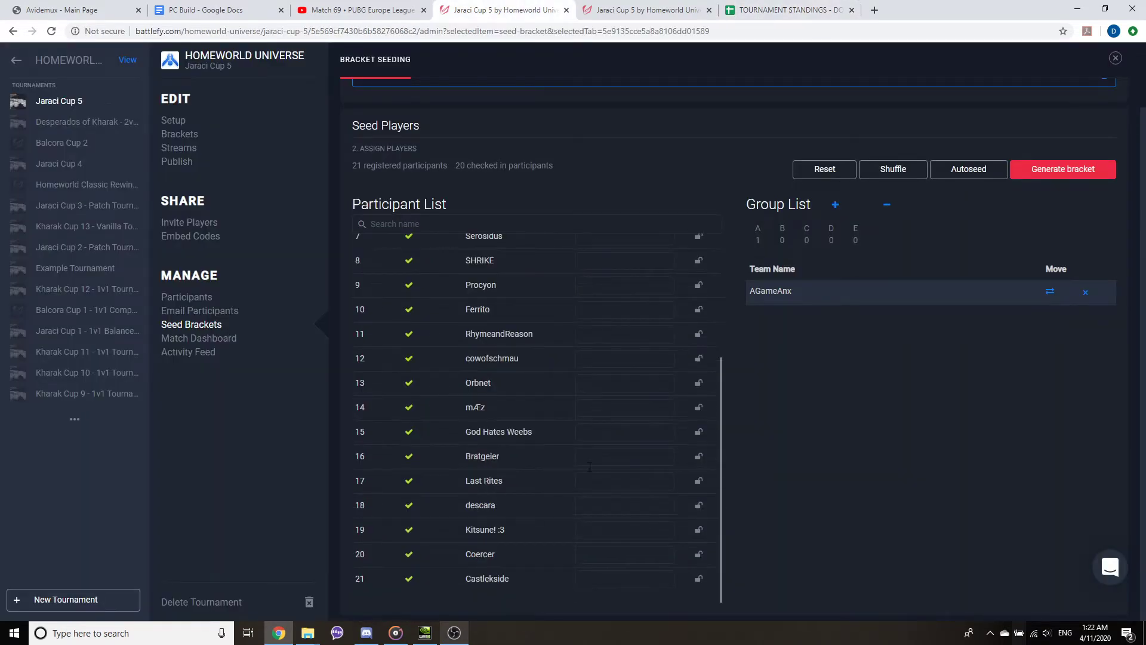
Add descara, Bozocow and NoFun to Group A, consulting the standings for seed order
click(624, 504)
text(A)
click(789, 11)
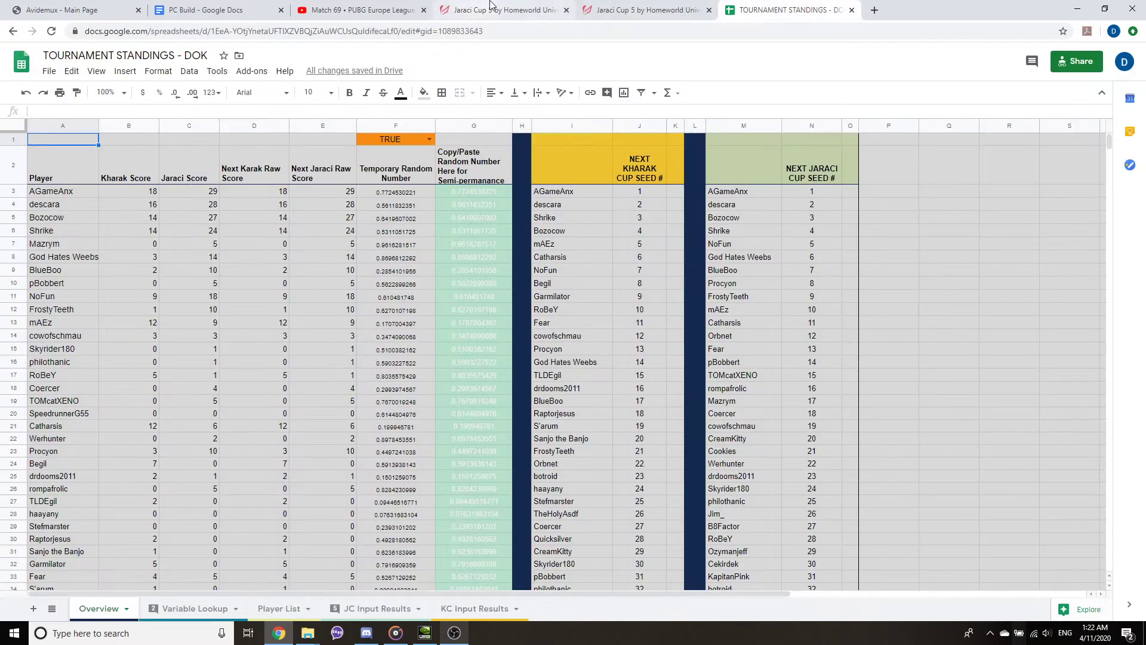
click(504, 10)
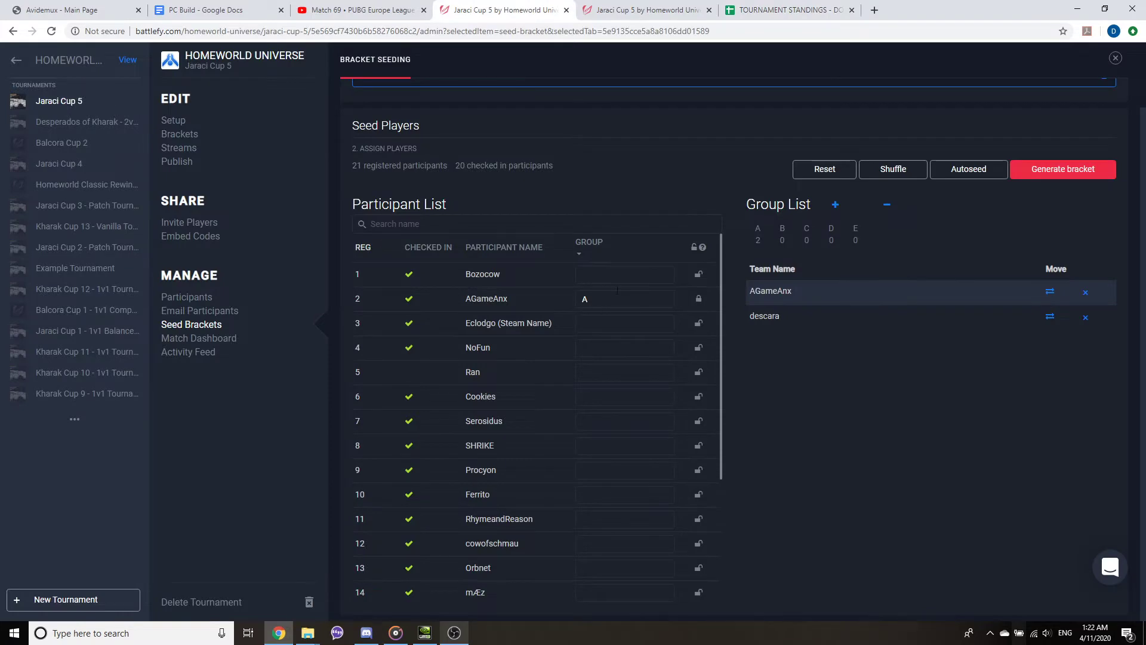
click(619, 279)
click(624, 347)
text(A)
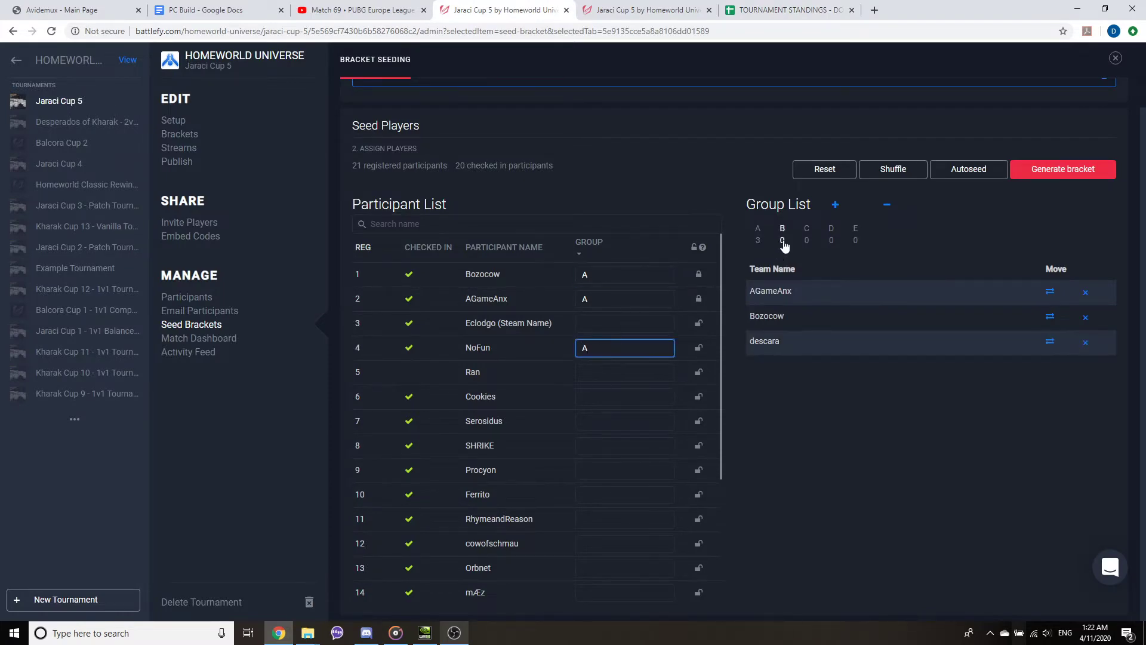
click(782, 229)
click(786, 9)
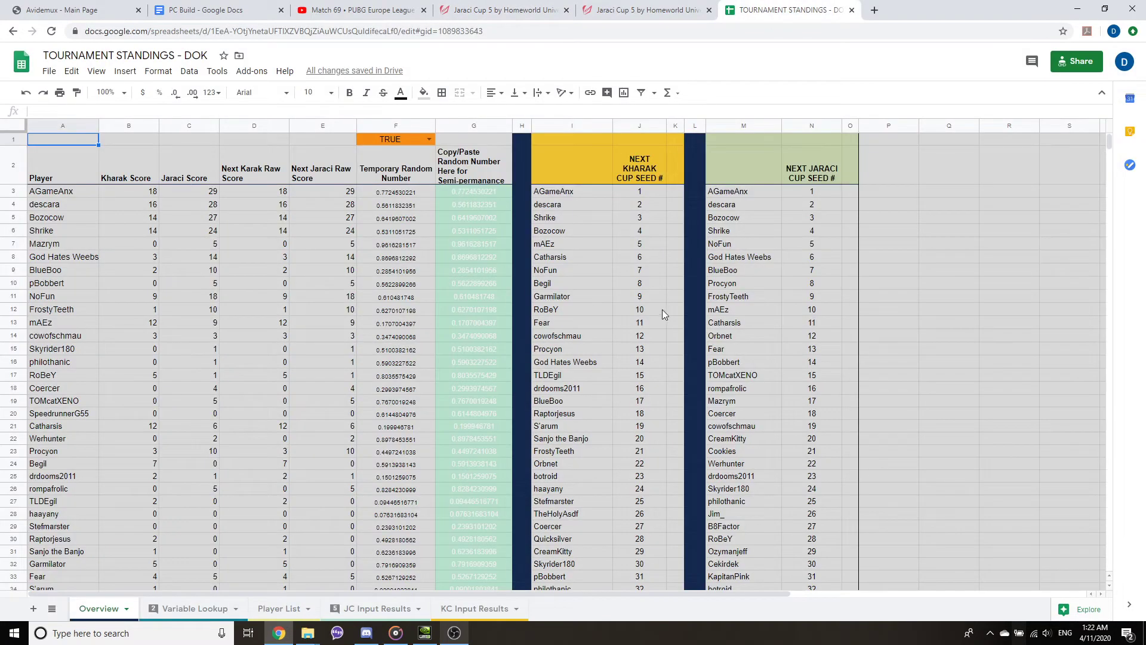
scroll(773, 290, up, 1)
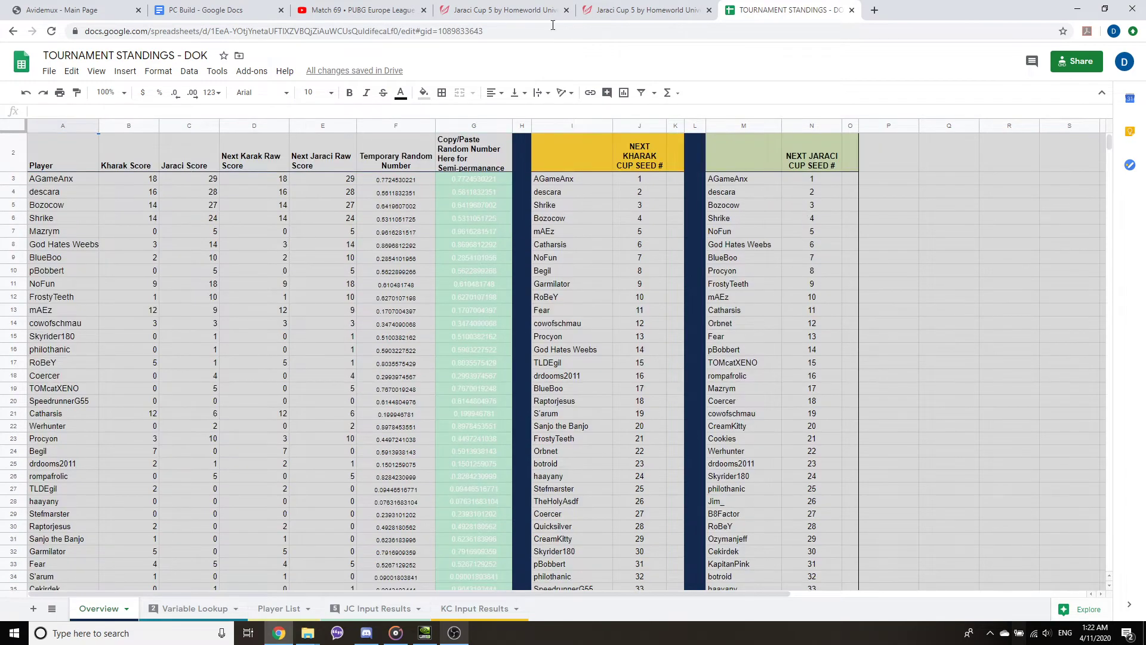
click(645, 10)
click(788, 10)
Put SHRIKE into Group B after checking the standings sheet
click(503, 10)
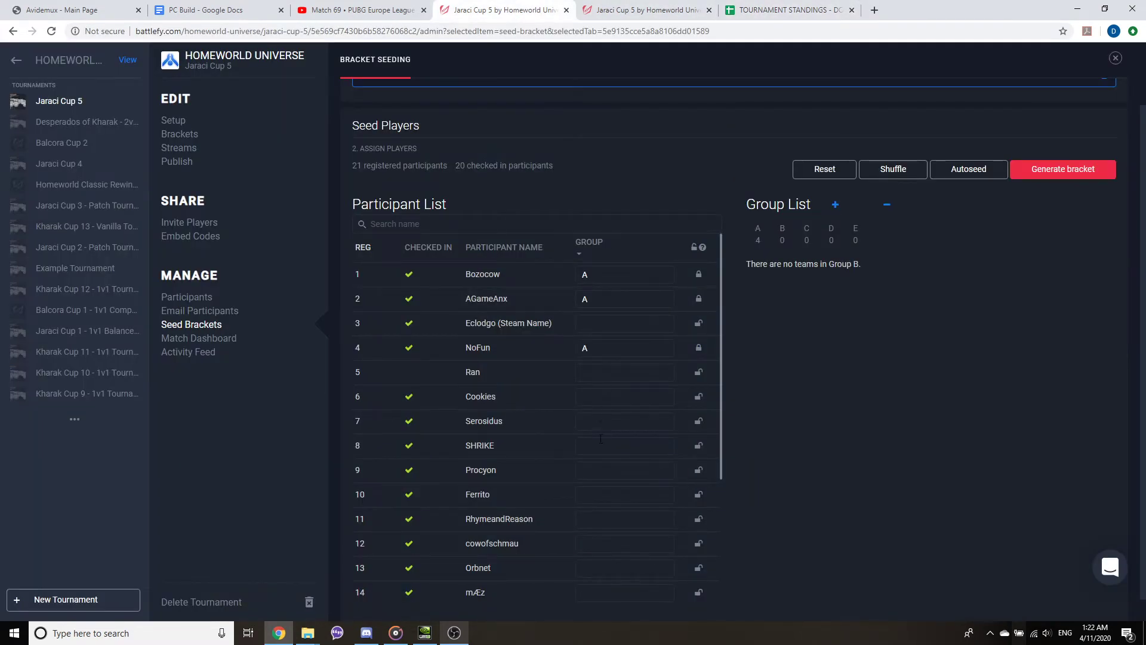
click(625, 445)
text(A)
click(787, 10)
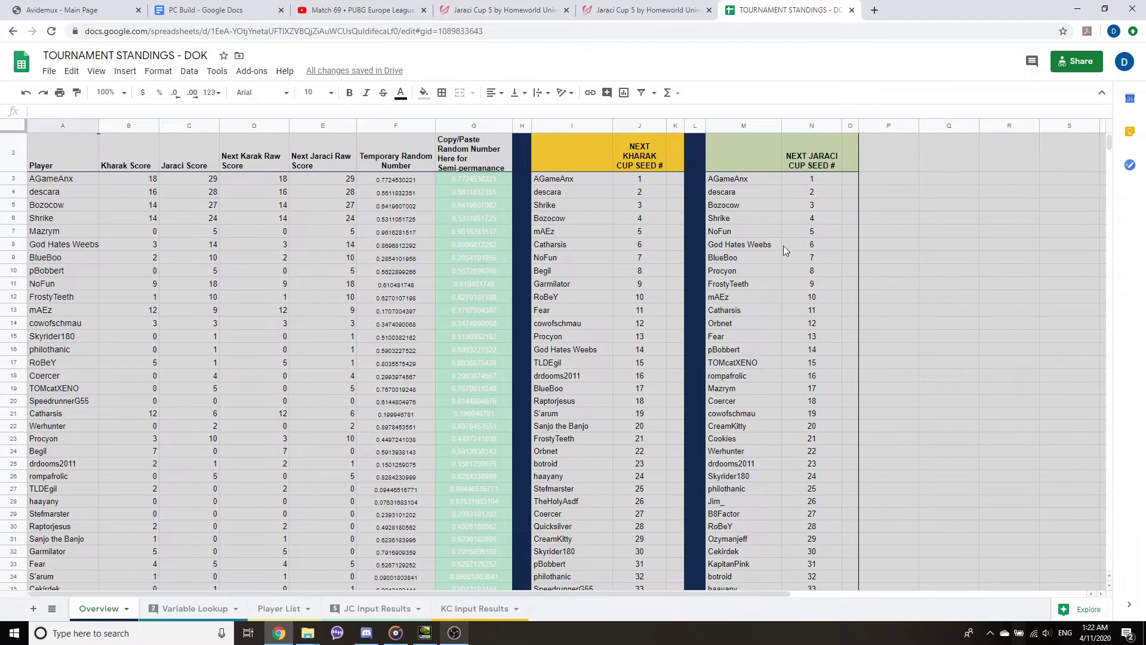
click(641, 10)
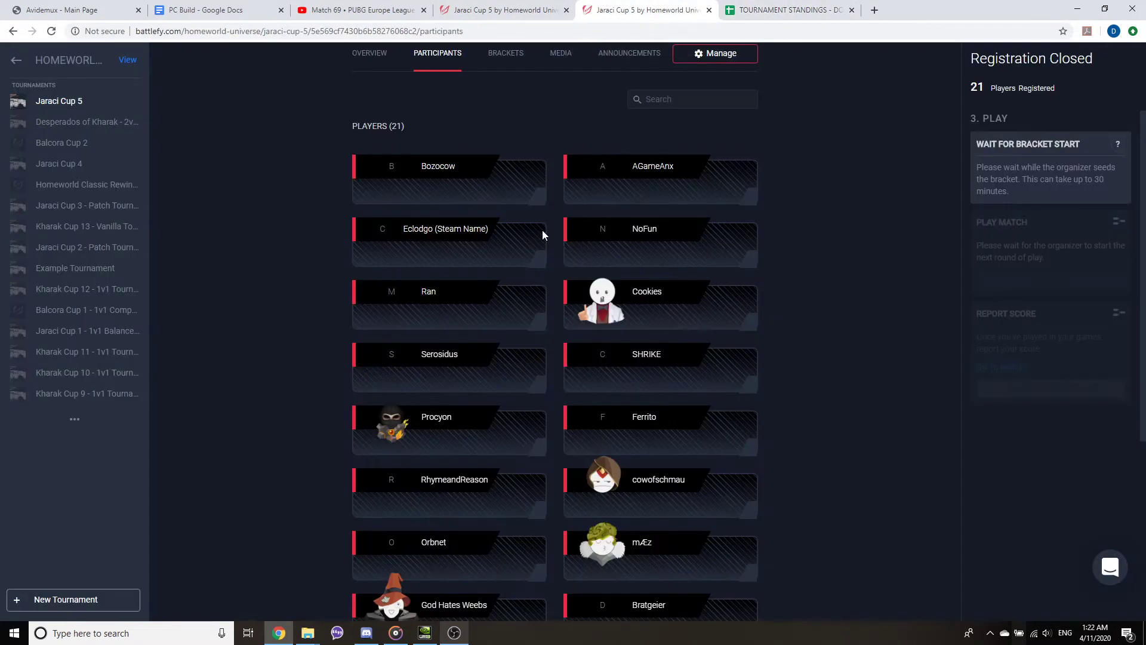
click(503, 10)
scroll(608, 410, down, 3)
Assign God Hates Weebs to Group C and Procyon to Group D
click(612, 431)
click(788, 10)
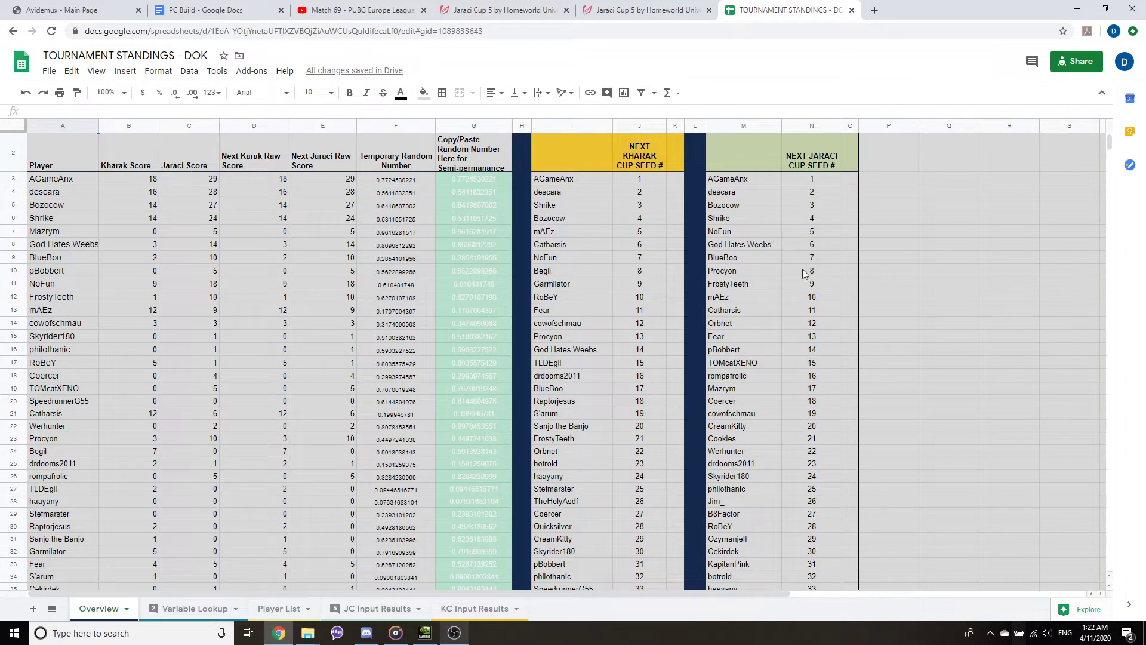
click(495, 10)
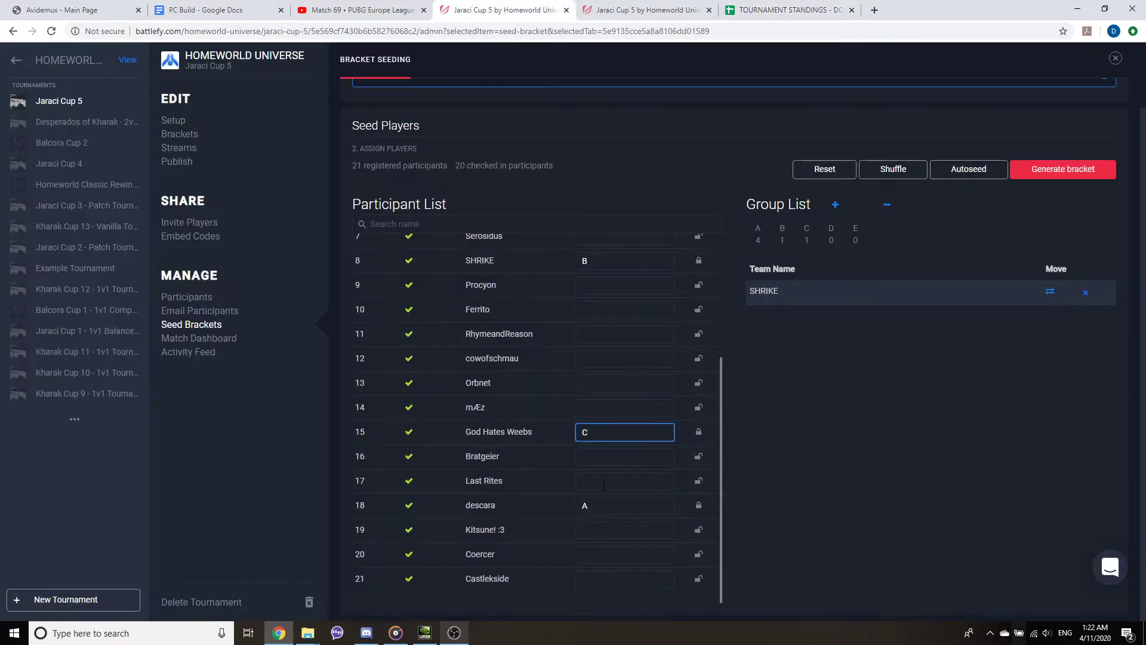
scroll(605, 487, up, 3)
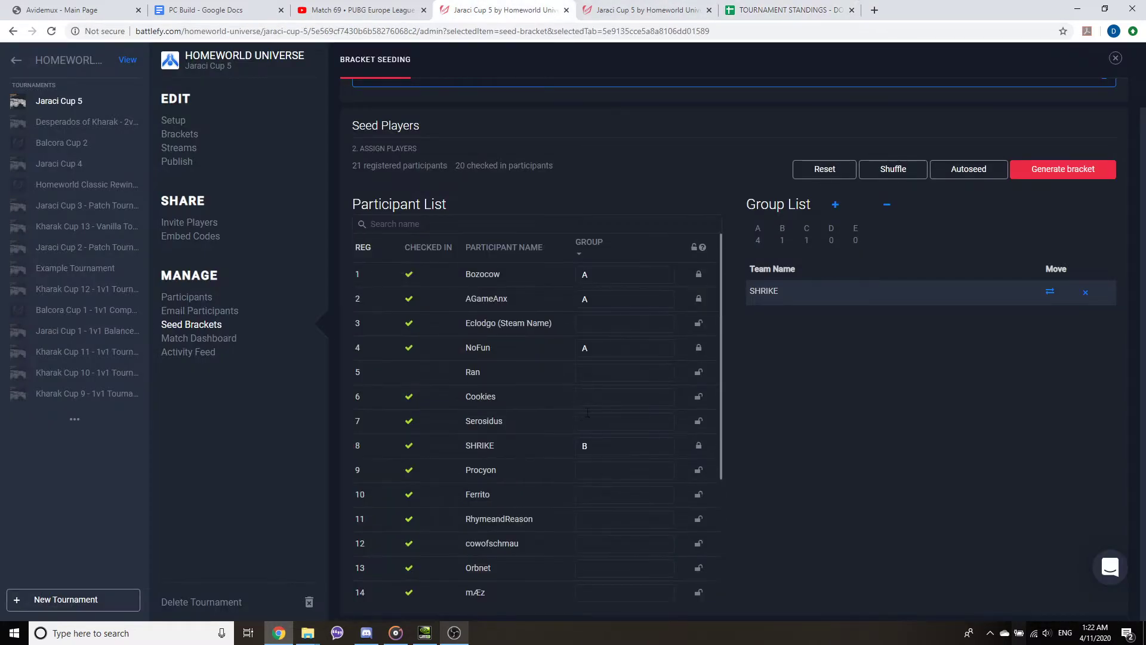
click(596, 470)
text(B)
click(757, 10)
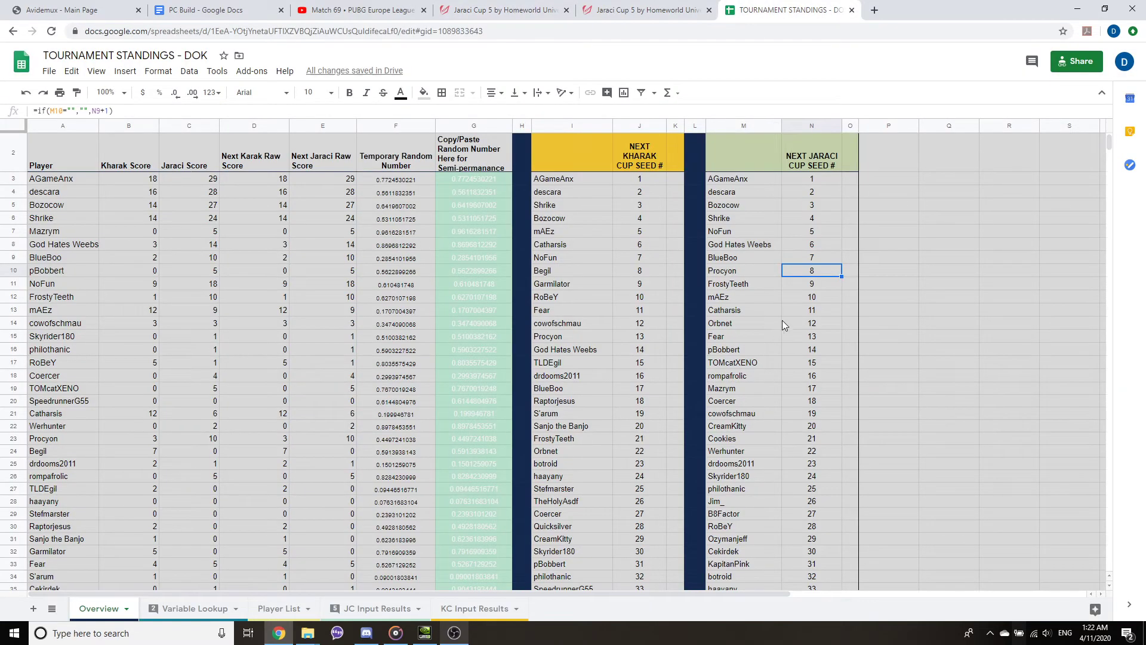
key(Down)
key(Down)
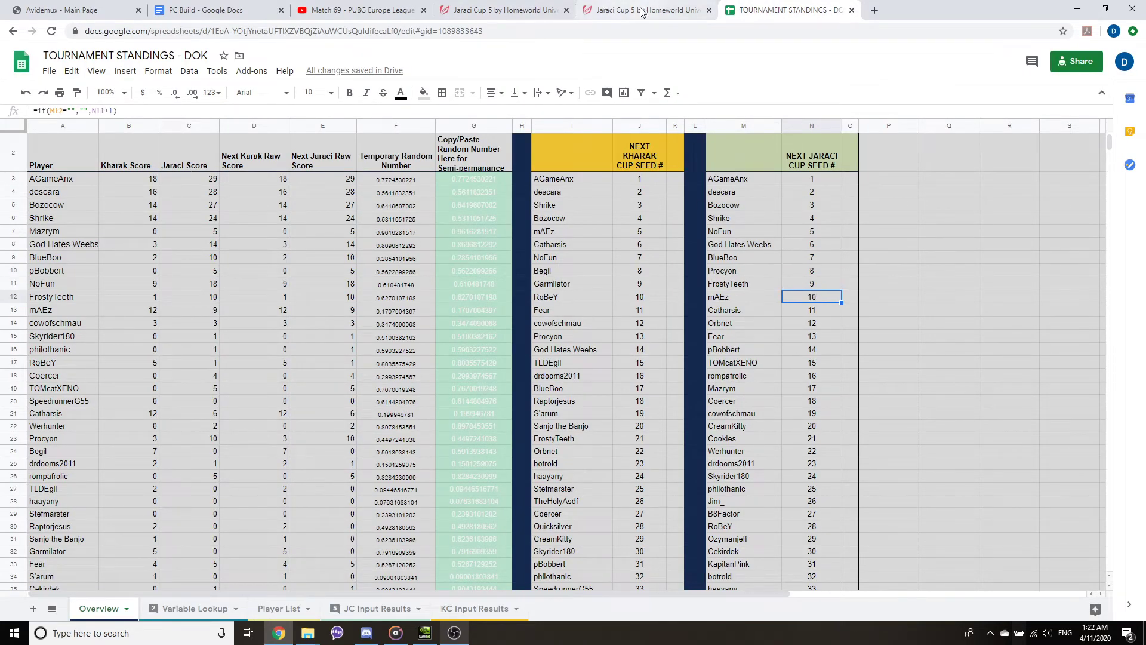
Recheck the standings and begin entering Group E for mÆz
click(533, 10)
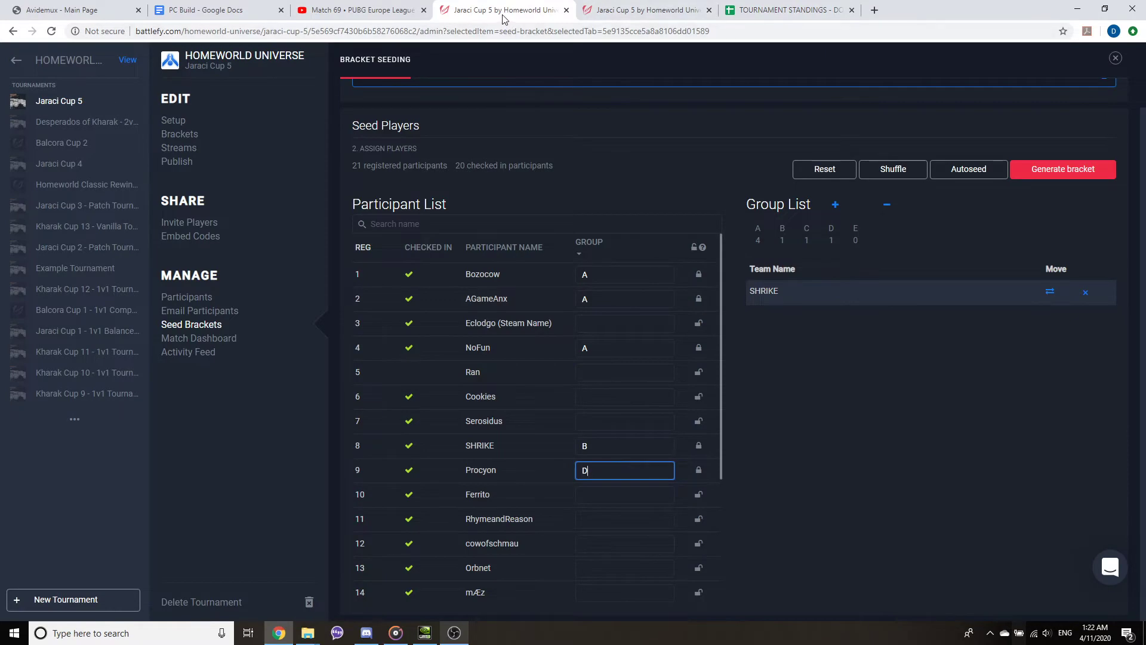
click(640, 10)
click(789, 10)
click(641, 10)
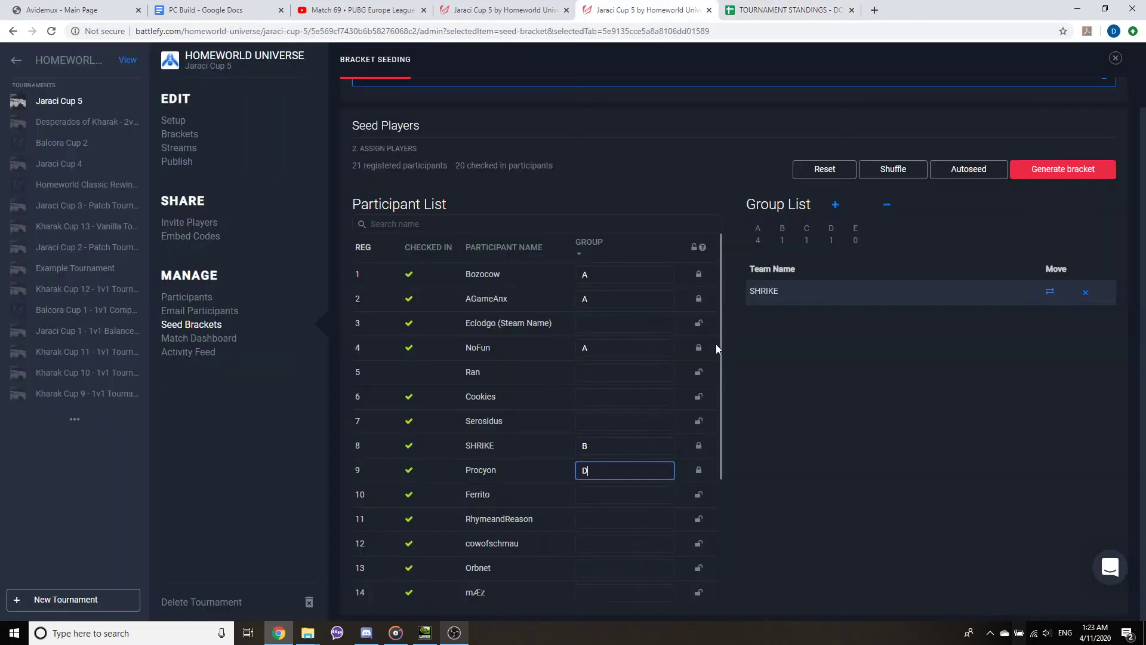
scroll(642, 436, down, 3)
scroll(609, 505, up, 3)
scroll(610, 506, down, 3)
click(623, 407)
text(E)
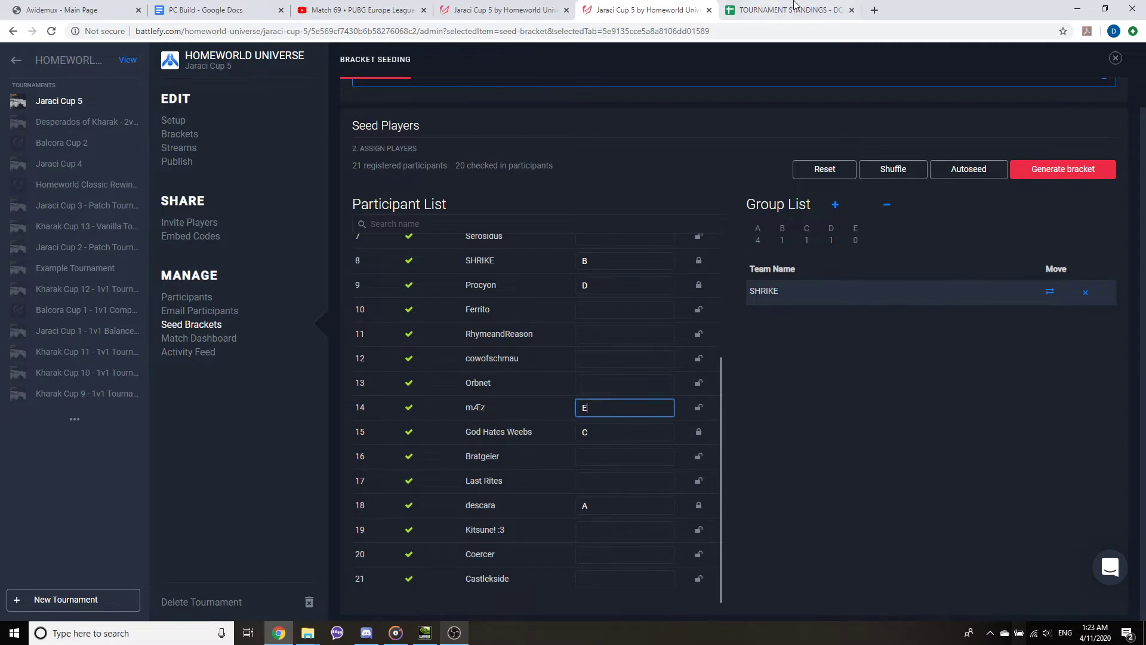
Assign Orbnet, seed 12 in the standings, to Group B
click(789, 9)
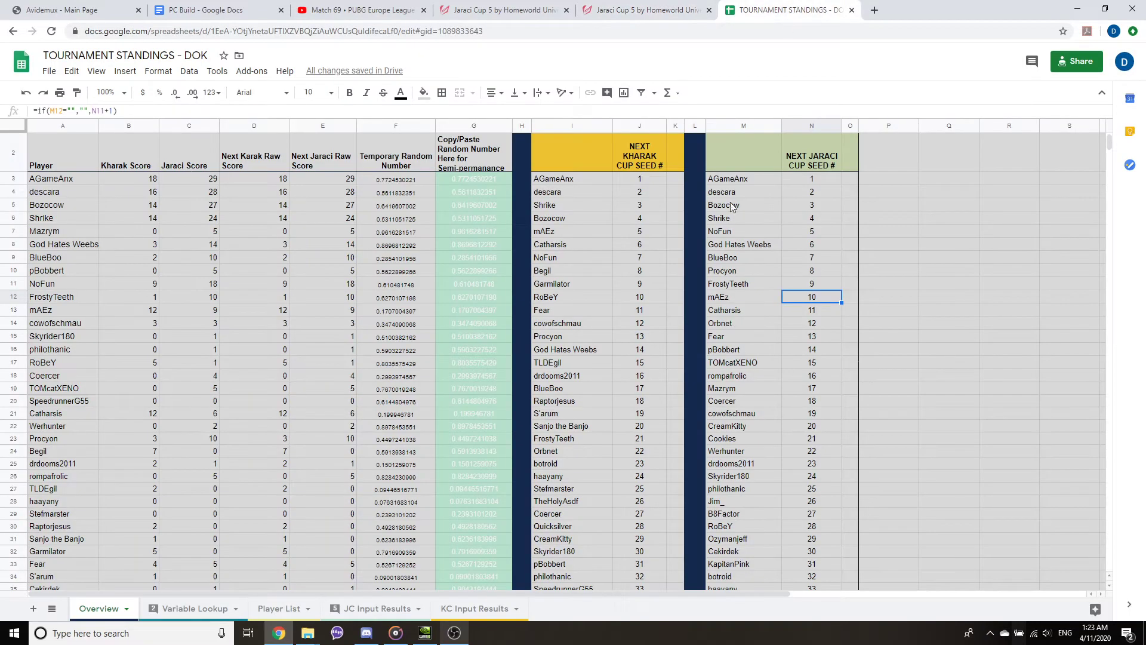
click(798, 322)
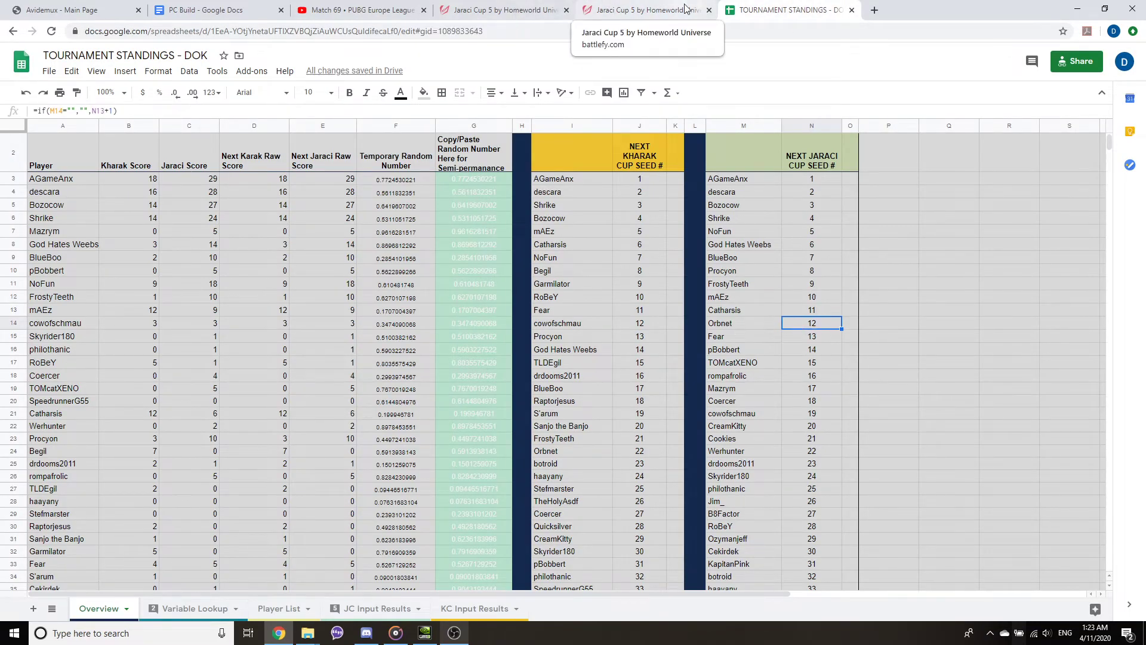
click(645, 10)
scroll(591, 403, up, 3)
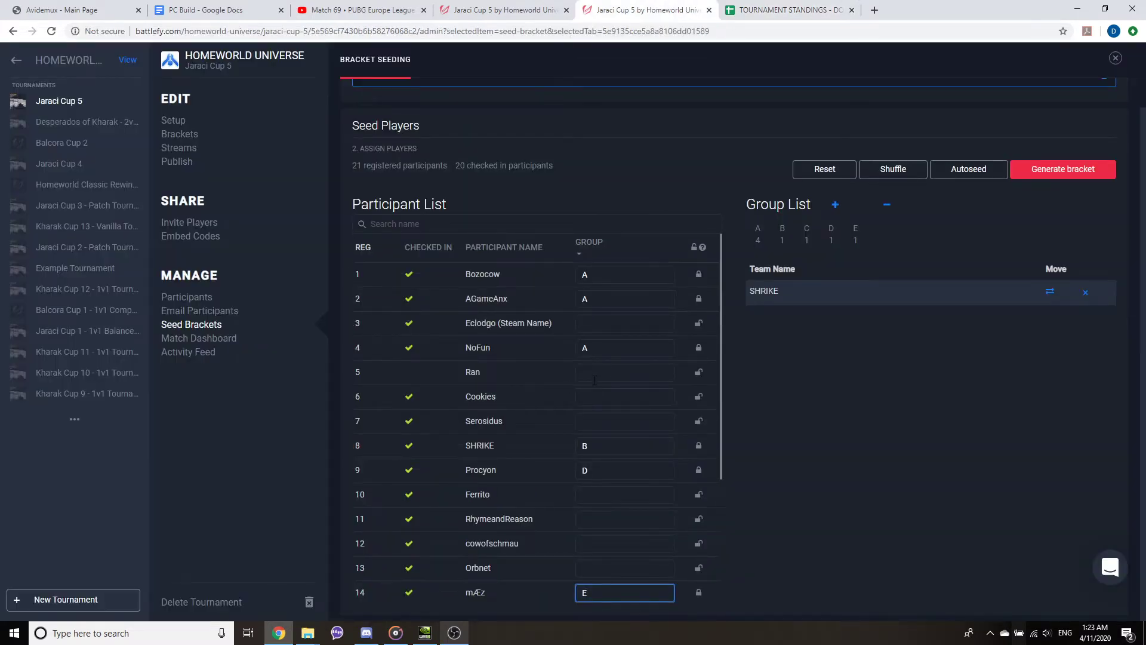
scroll(594, 377, down, 3)
click(615, 384)
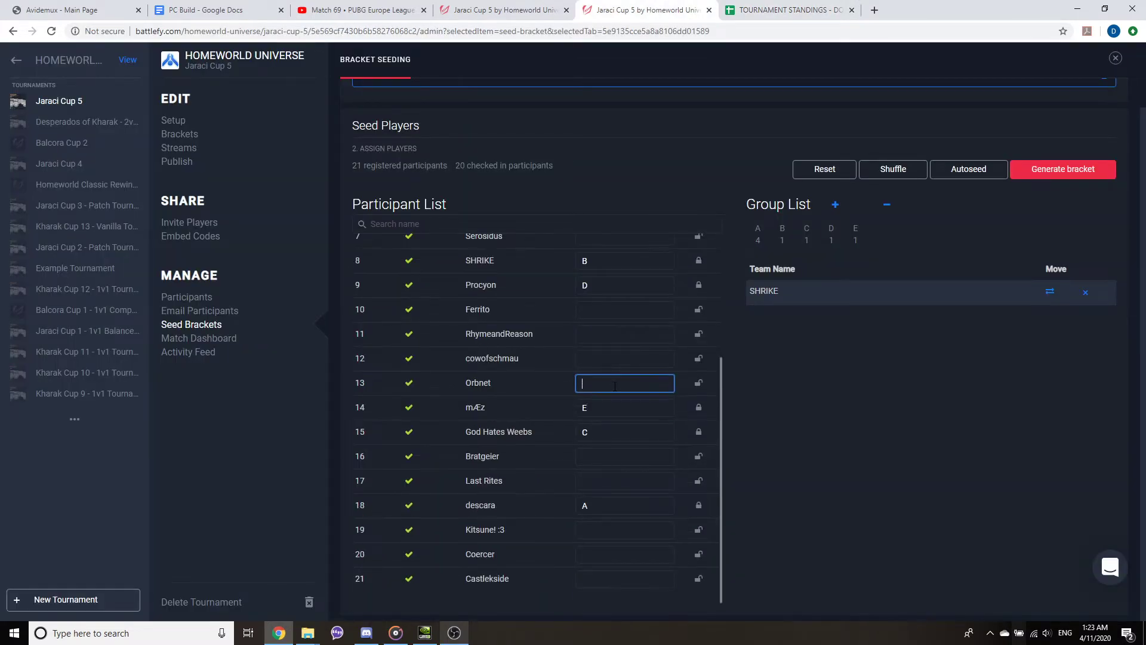
text(B)
click(667, 350)
Look up Coercer in the standings and enter C as Coercer's group
click(786, 10)
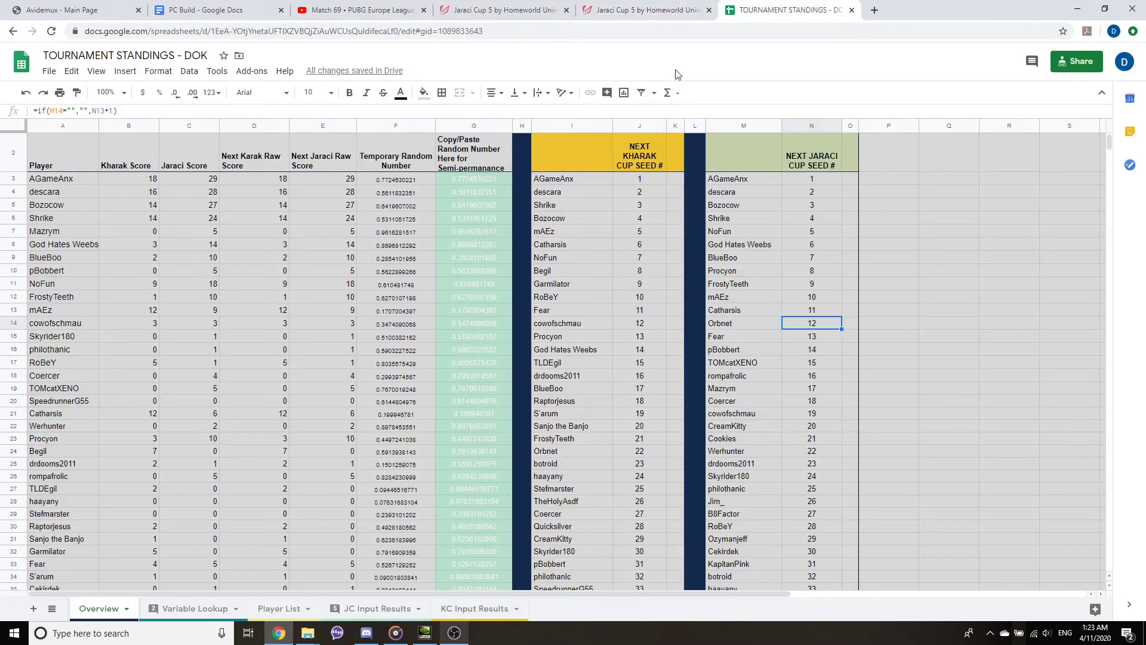
scroll(790, 338, down, 1)
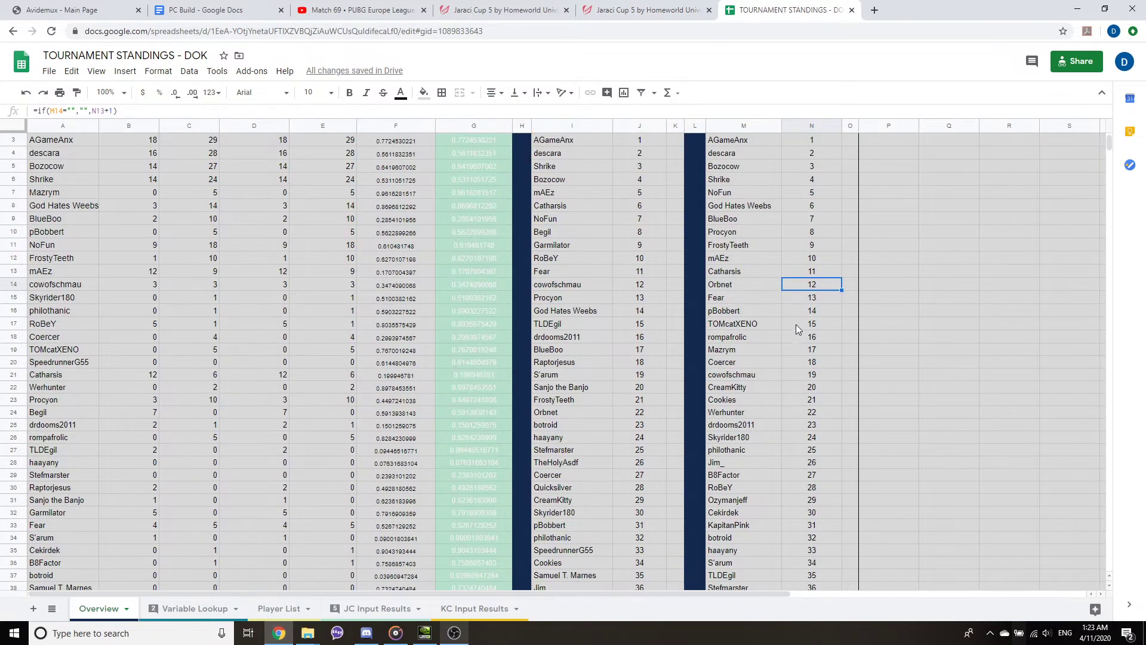
scroll(788, 351, down, 1)
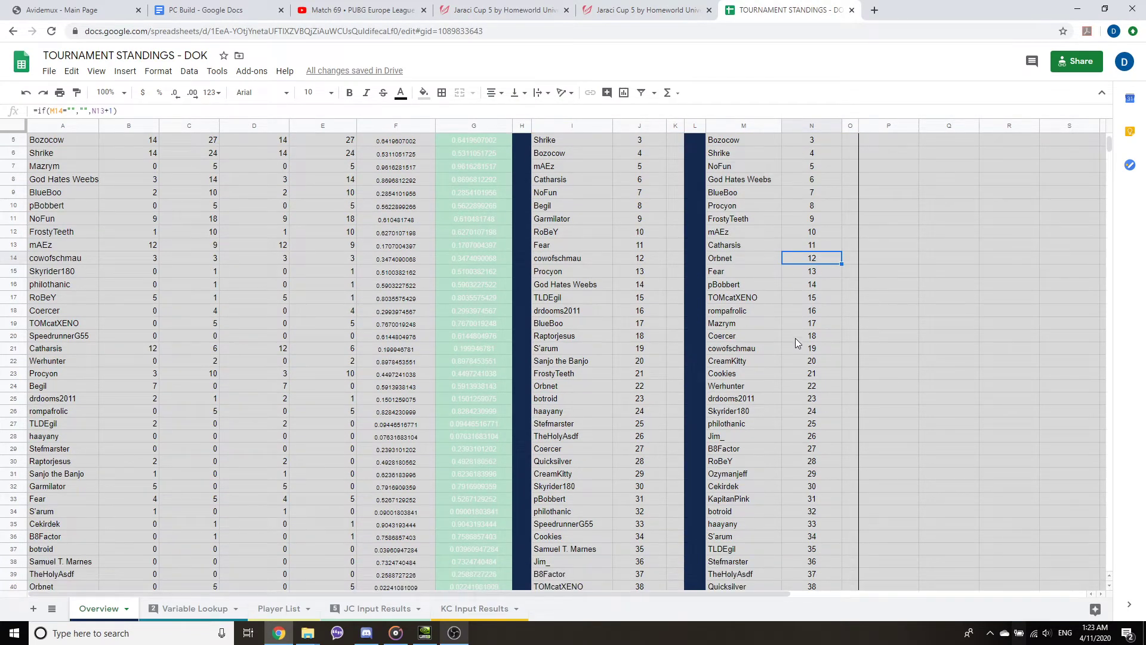
click(795, 337)
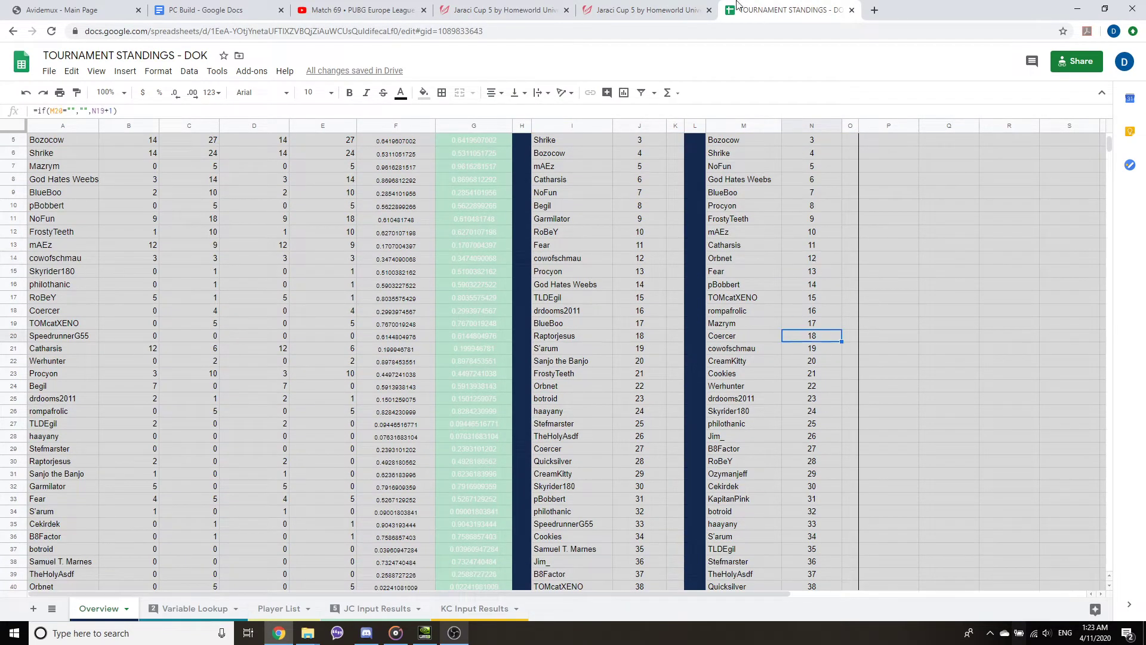
click(645, 11)
scroll(570, 475, up, 3)
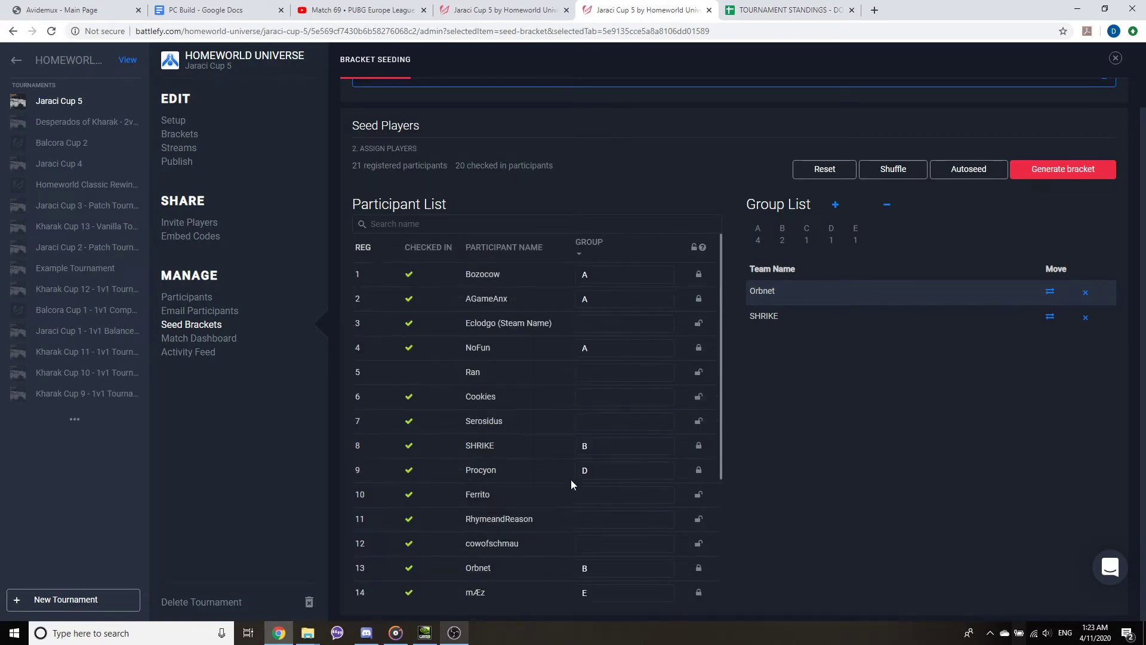
scroll(570, 480, down, 3)
click(625, 554)
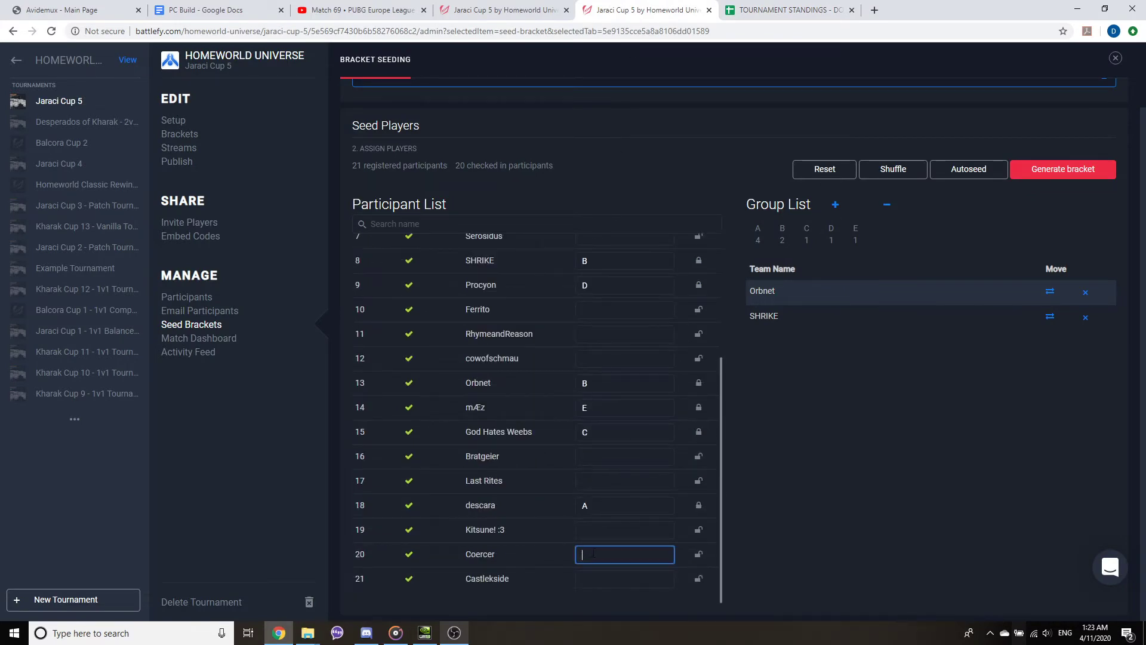
text(C)
click(784, 9)
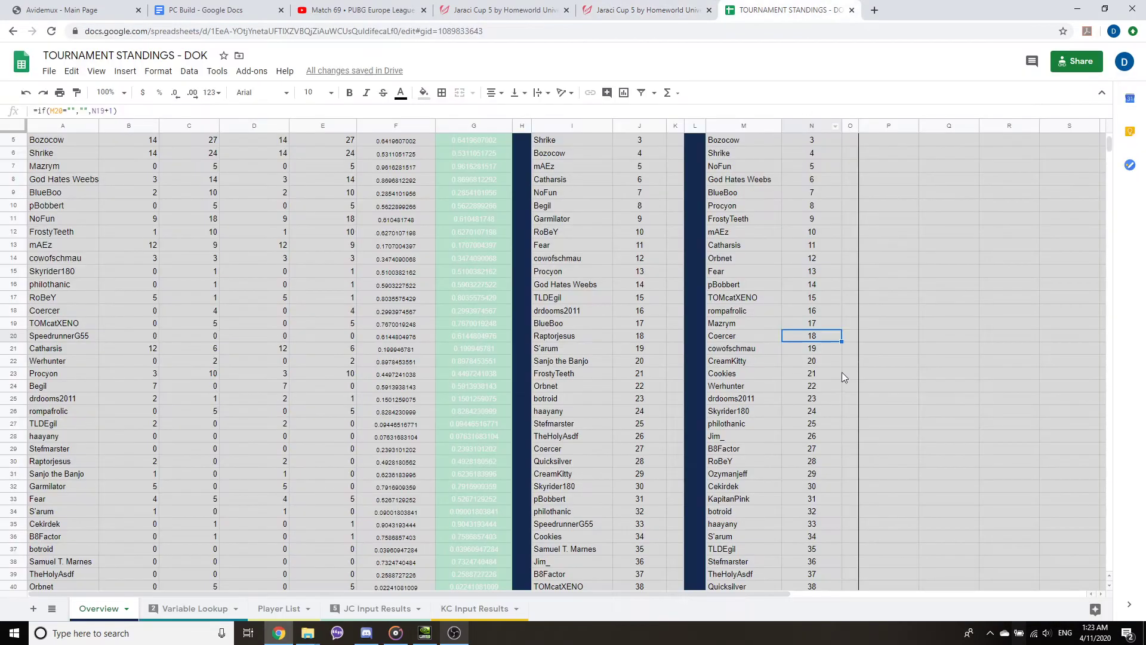
click(804, 352)
click(645, 9)
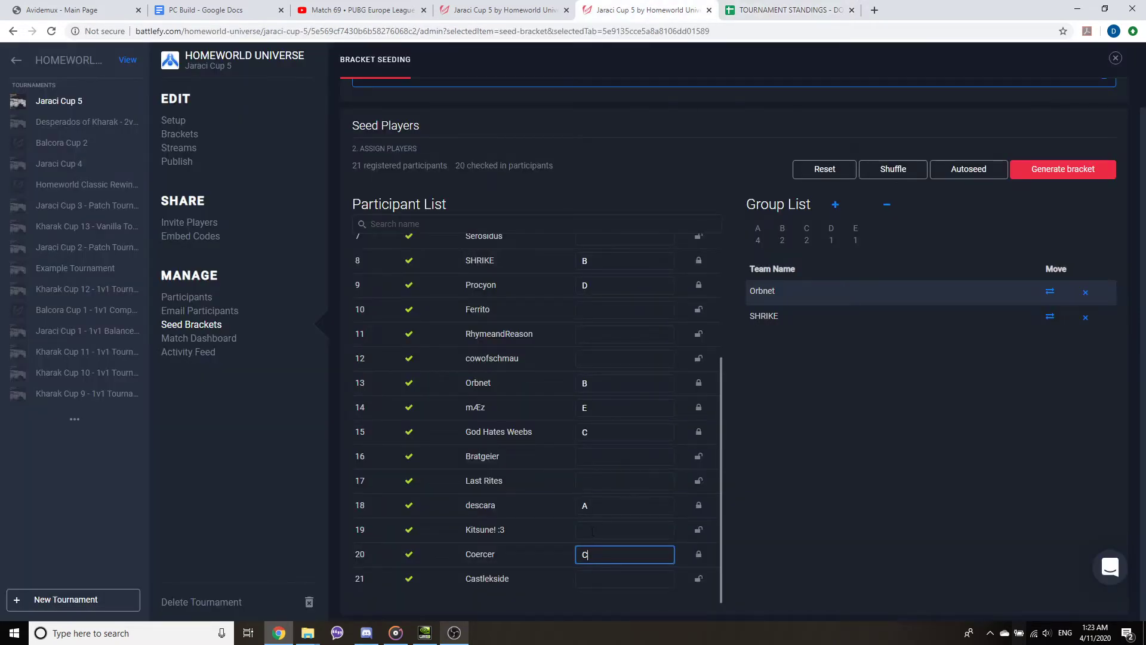
key(Return)
scroll(599, 376, down, 5)
click(624, 359)
click(788, 10)
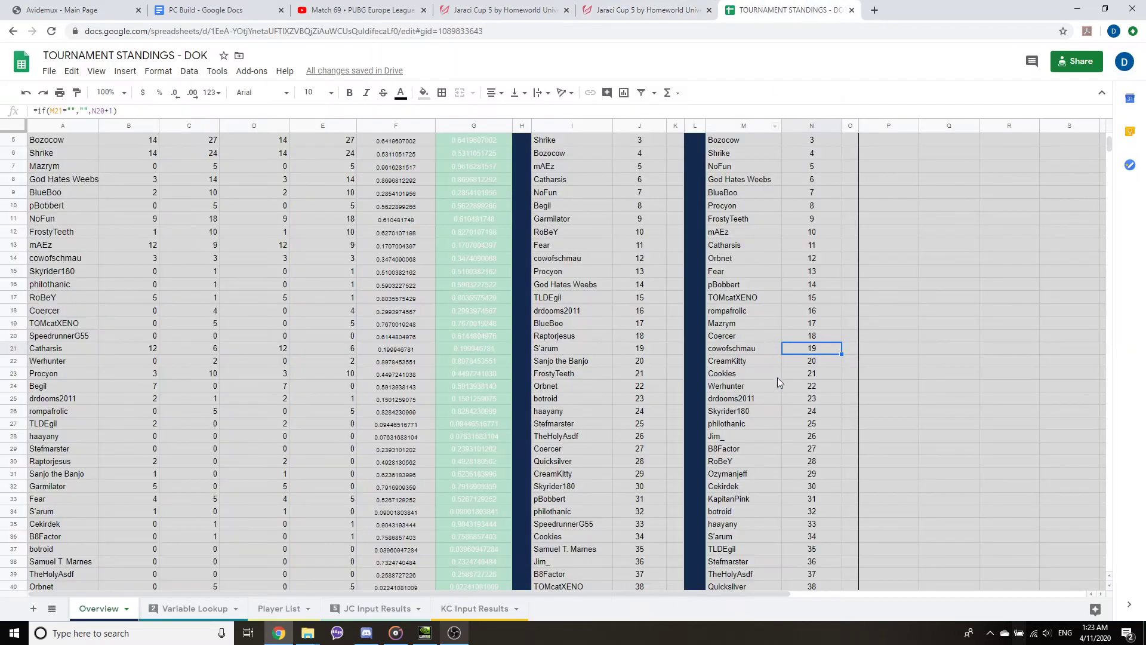
scroll(778, 377, down, 1)
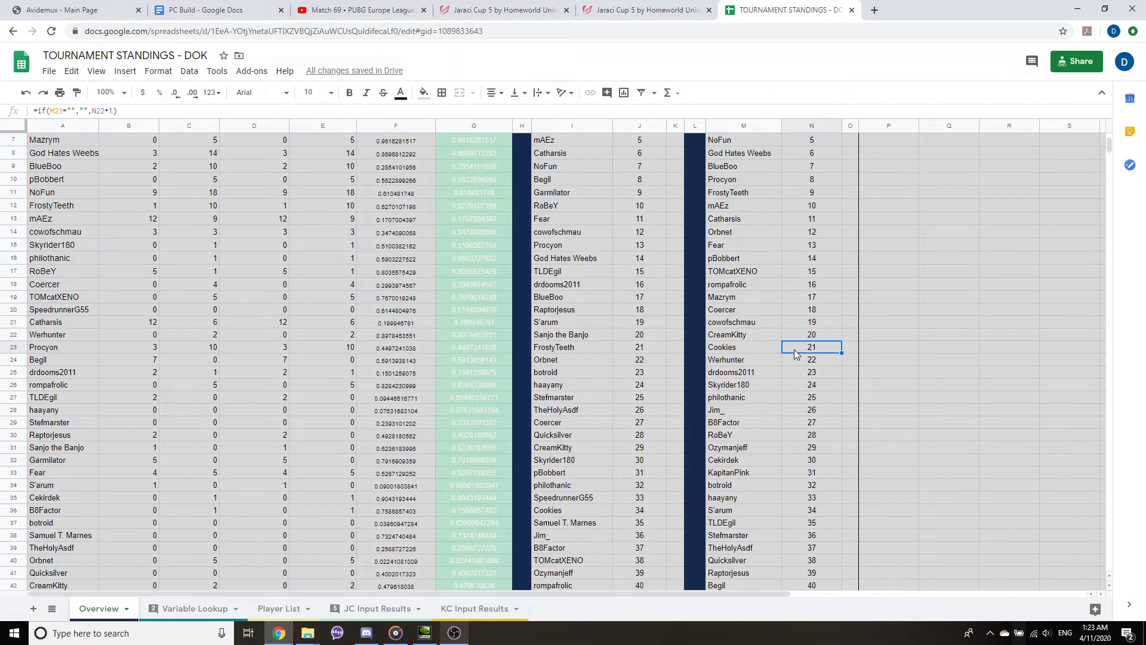
scroll(763, 339, down, 1)
Put Cookies into Group E
click(647, 10)
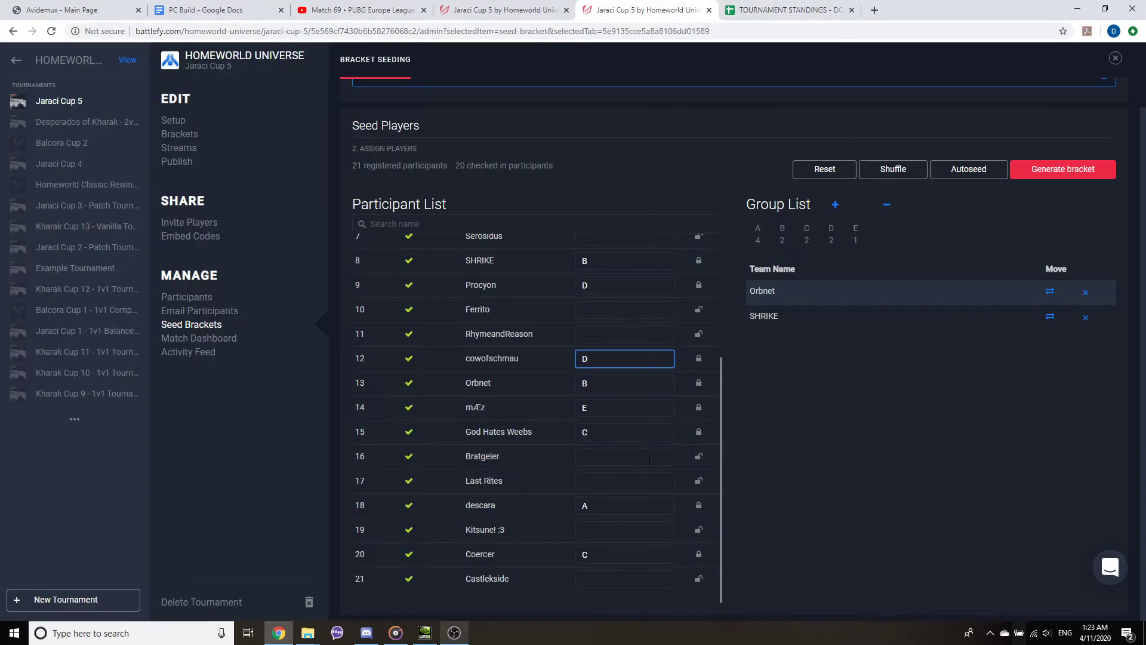
scroll(590, 544, up, 3)
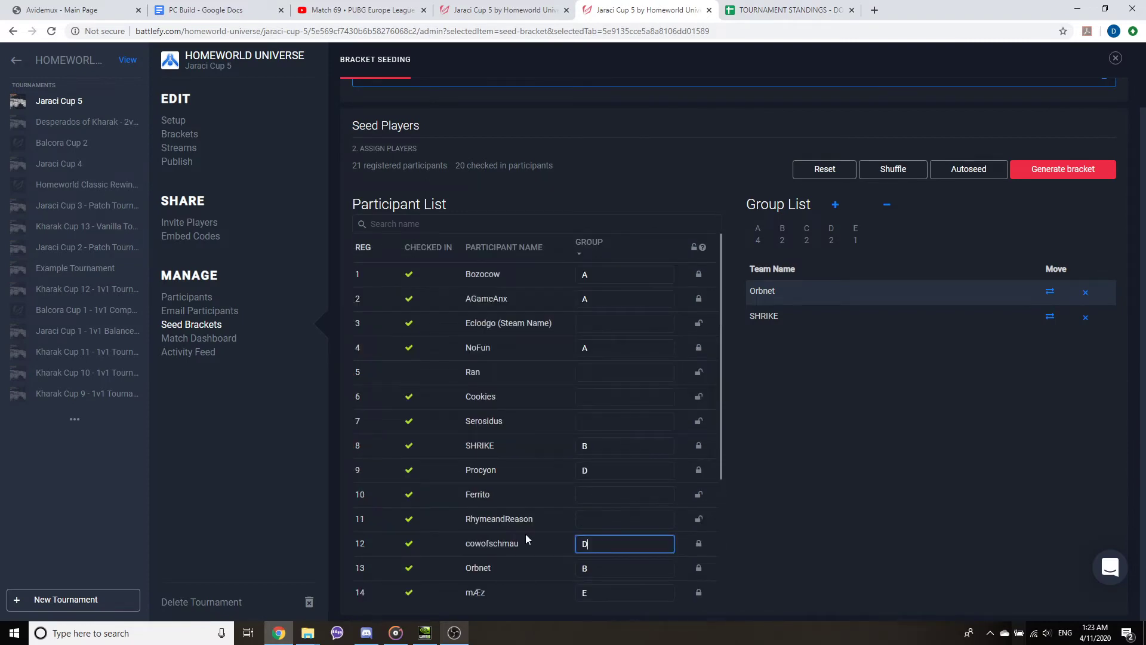
click(607, 395)
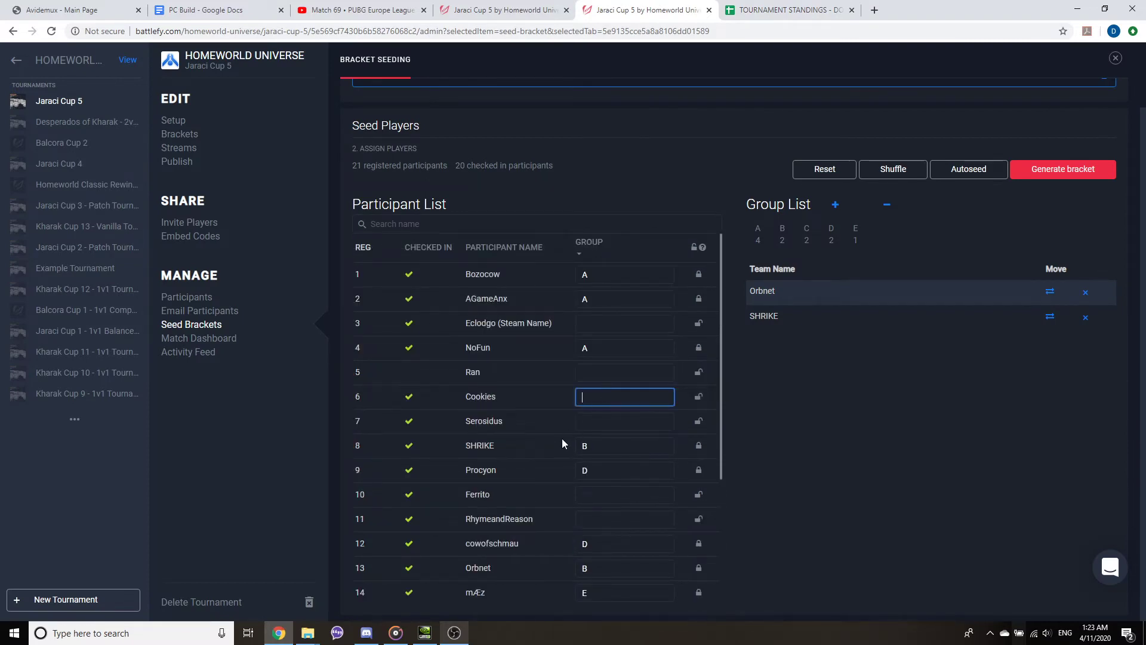
text(E)
key(Return)
click(788, 10)
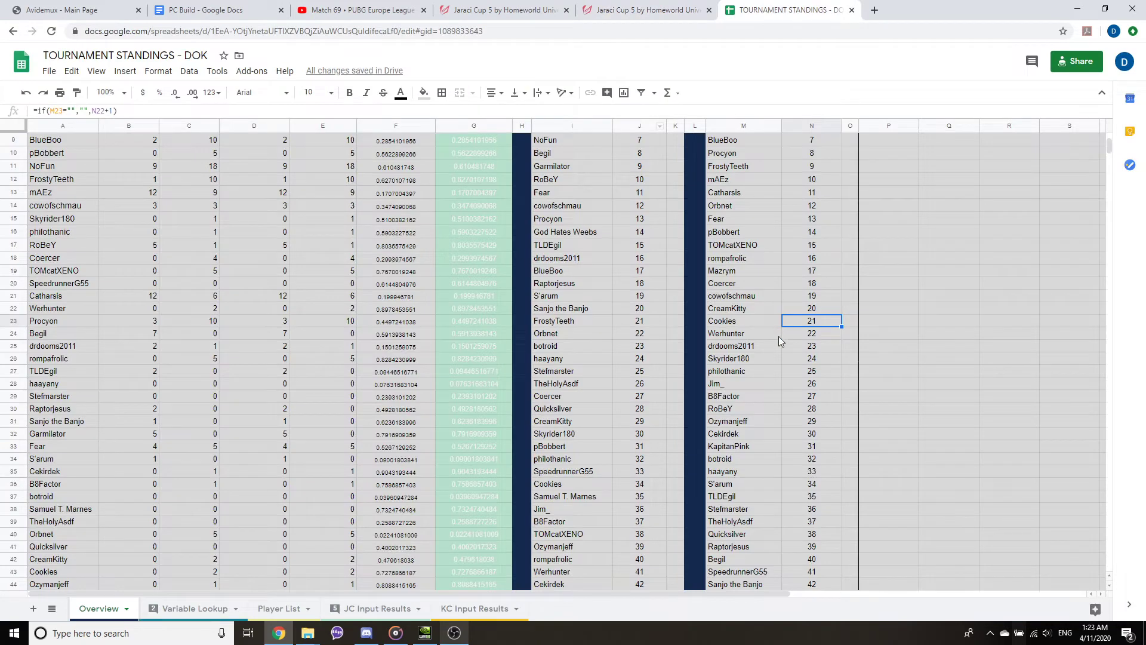
scroll(778, 339, down, 2)
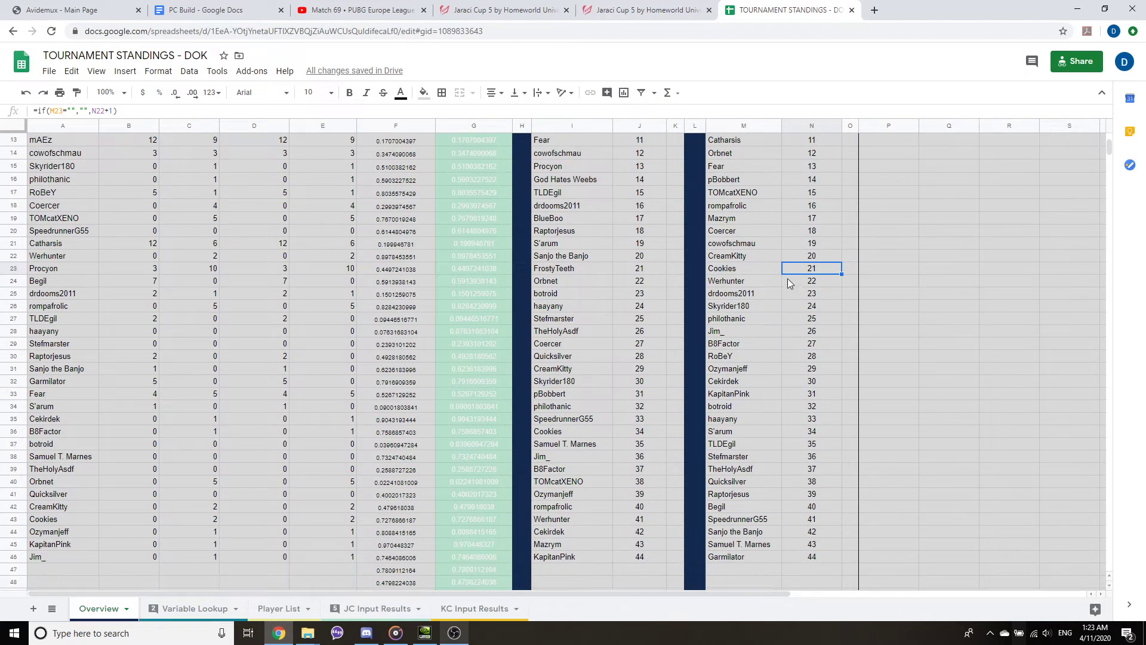
Check Ozymanjeff's standing in the sheet and place cowofschmau in Group D
click(812, 369)
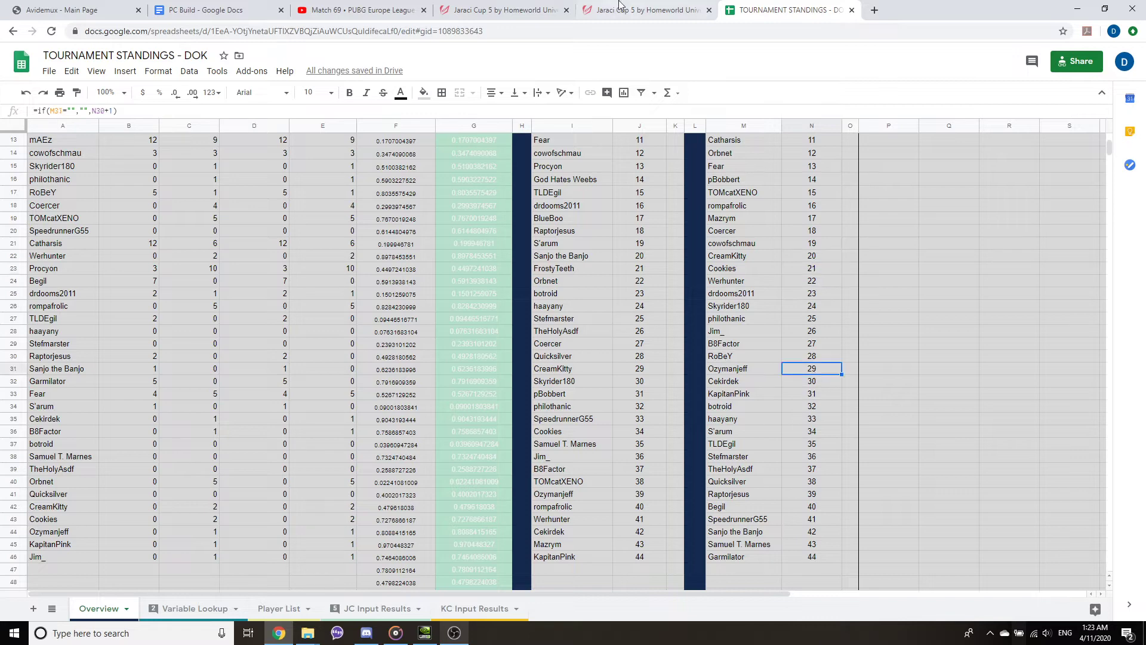
click(640, 10)
scroll(571, 350, down, 3)
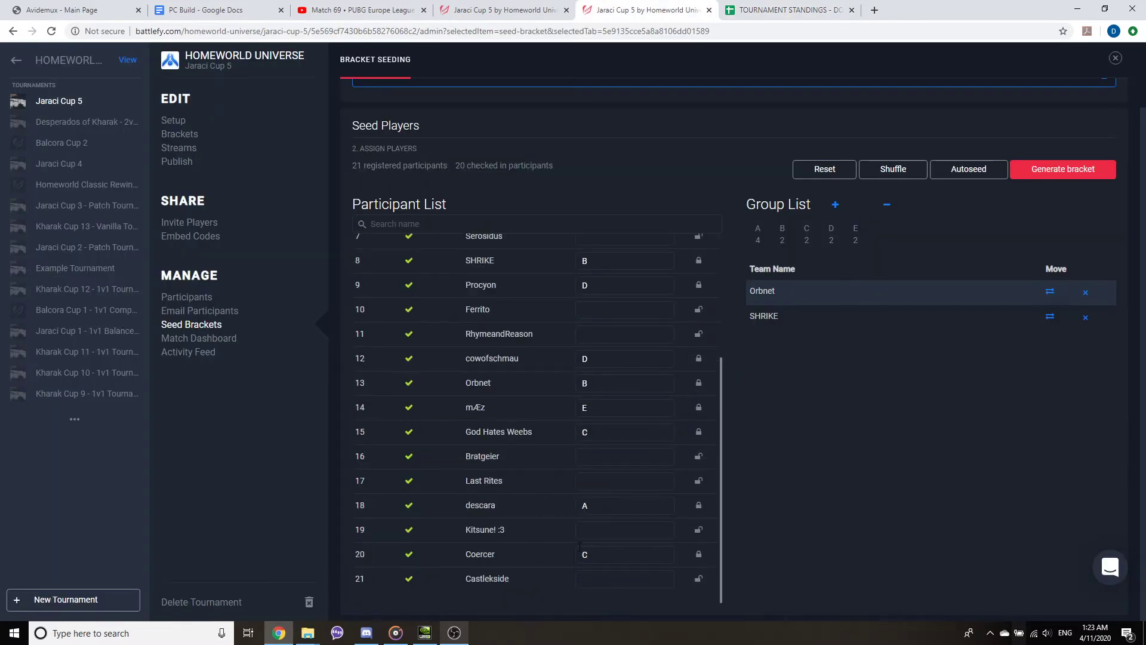
scroll(535, 545, up, 3)
scroll(535, 545, down, 3)
scroll(574, 441, up, 3)
scroll(564, 437, down, 3)
scroll(563, 440, up, 3)
scroll(569, 339, down, 3)
click(785, 10)
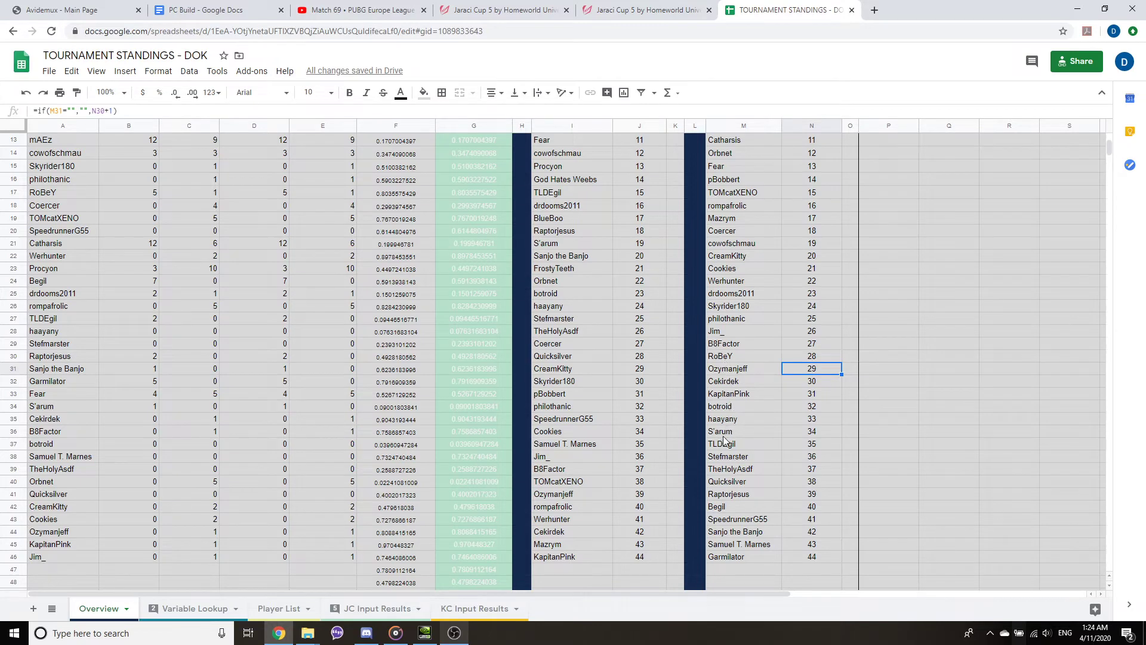
scroll(728, 379, up, 2)
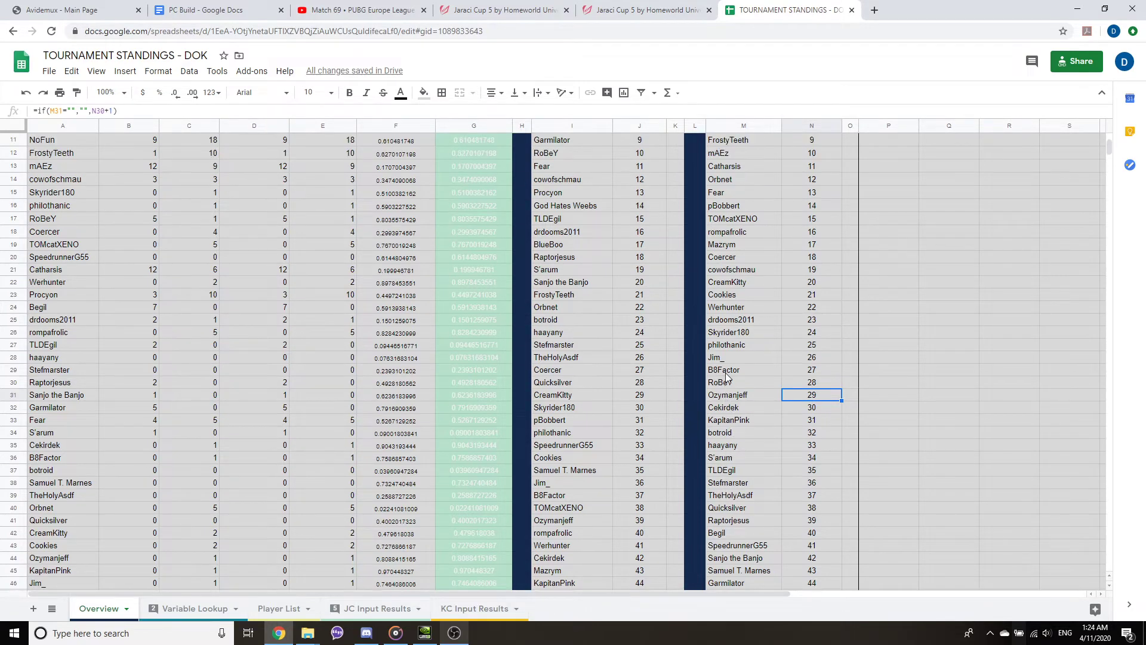
scroll(727, 379, up, 2)
key(ctrl+shift+Tab)
scroll(510, 387, up, 3)
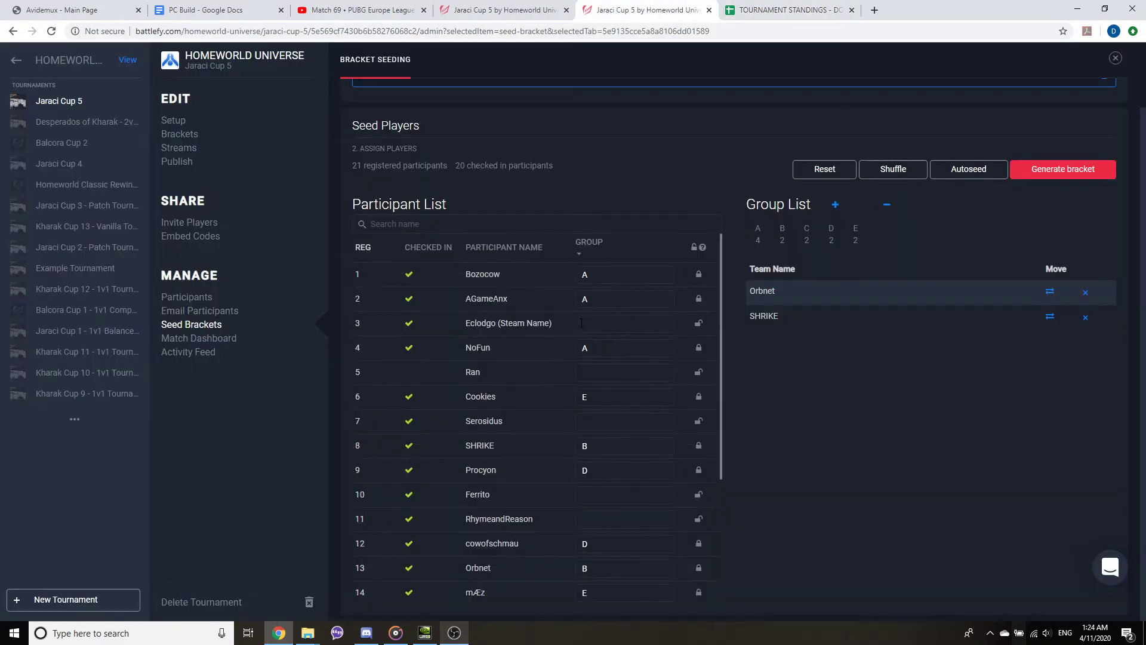
scroll(510, 388, down, 2)
scroll(540, 424, up, 3)
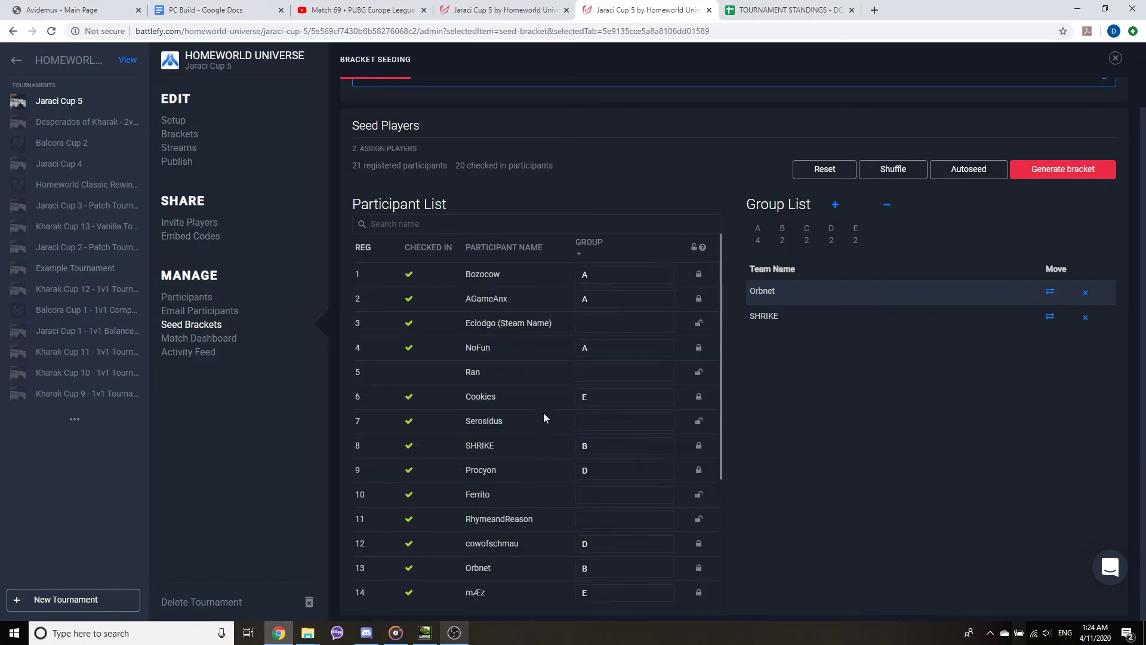
Put Eclodgo, Serosidus, Ferrito, RhymeandReason, Bratgeier, Last Rites, Kitsune! :3, Castlekside into B, C, D, E, B, C, D, E
click(596, 324)
text(B)
click(615, 374)
click(618, 420)
scroll(538, 404, down, 3)
text(C)
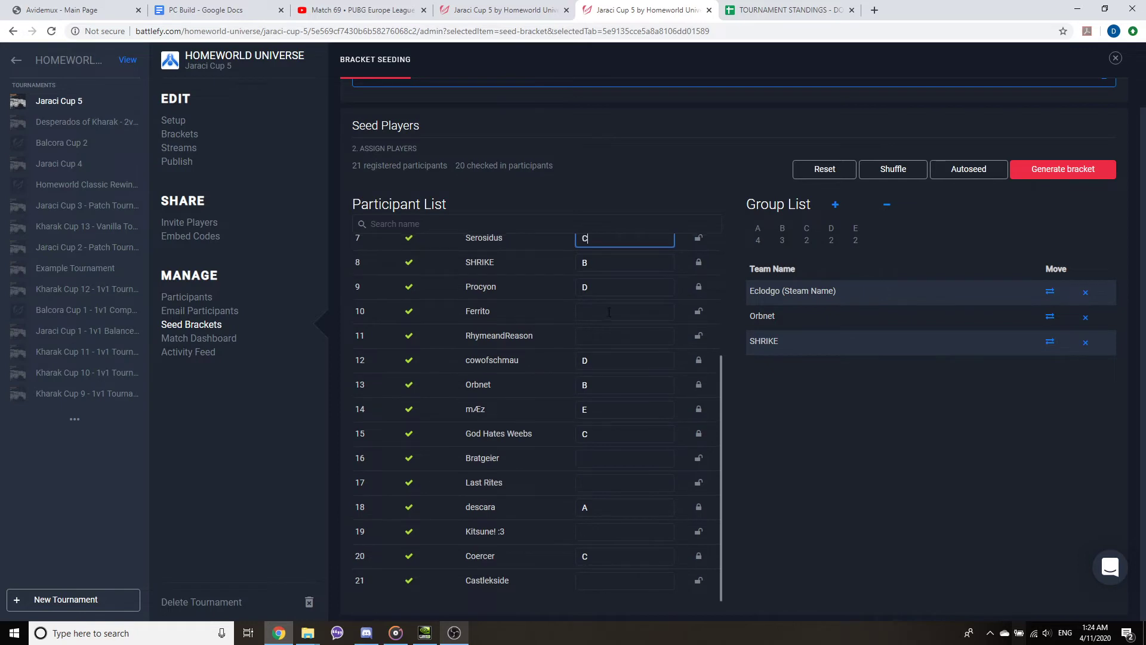
click(608, 312)
text(D)
click(609, 336)
text(E)
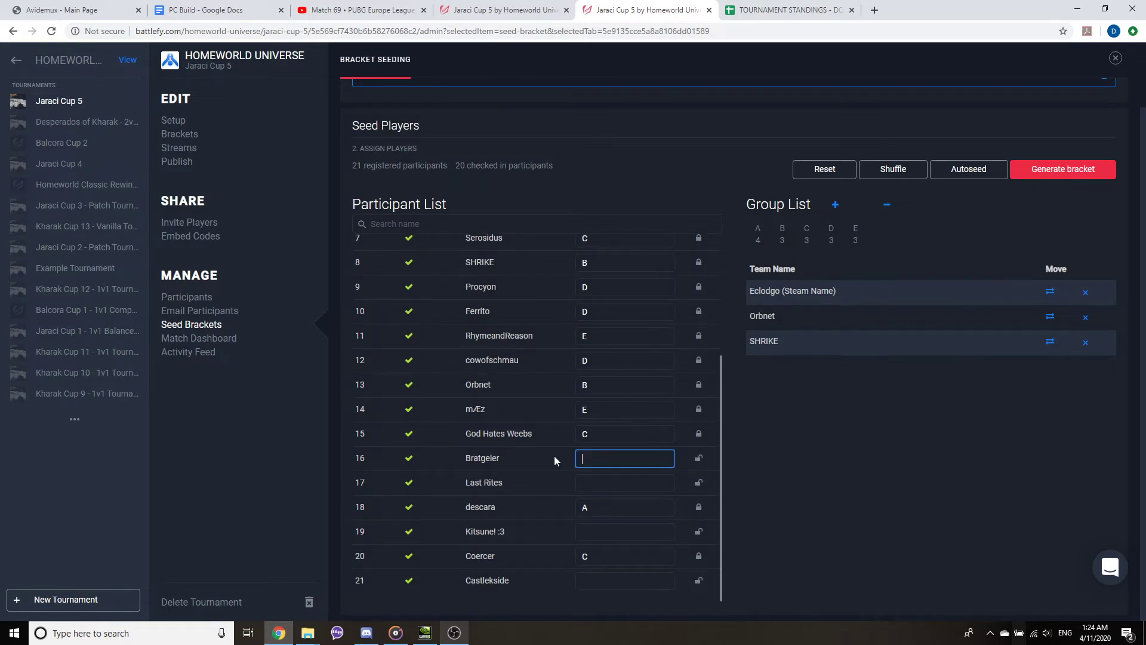
text(B)
click(615, 480)
text(C)
click(616, 532)
text(D)
click(624, 578)
text(E)
click(548, 538)
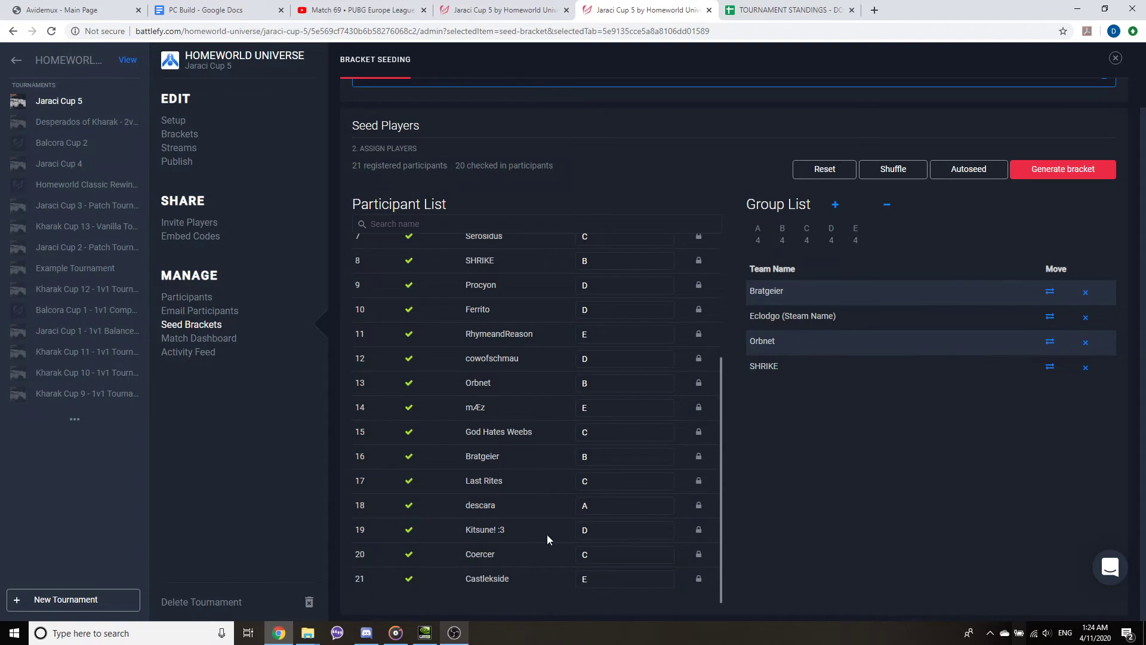
scroll(547, 534, up, 5)
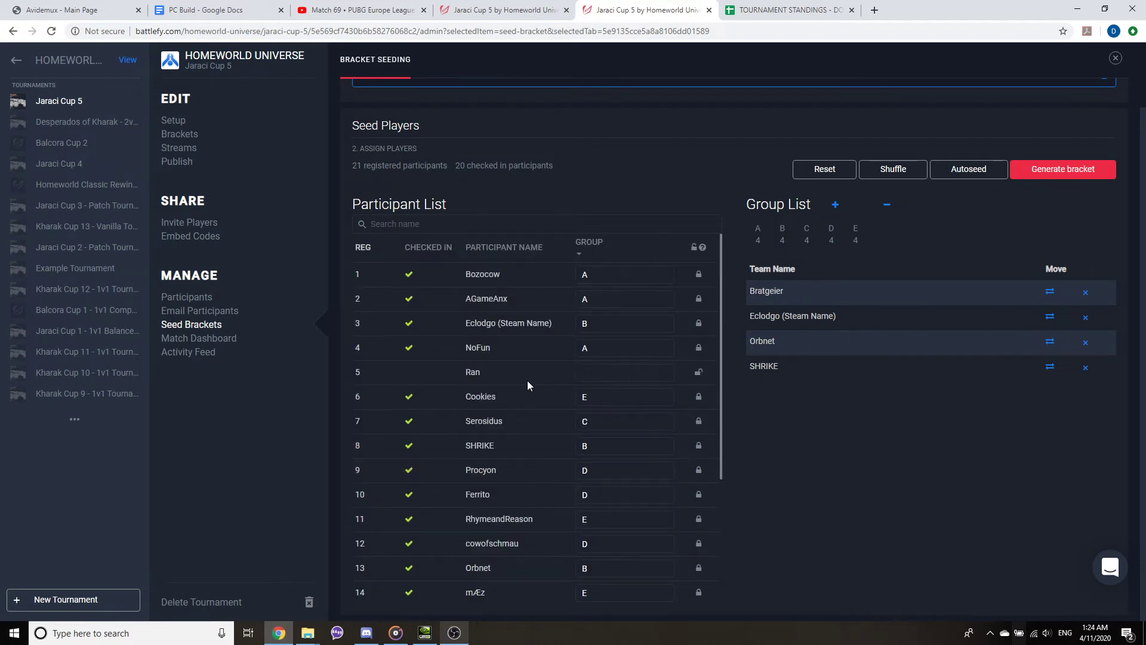
scroll(527, 385, down, 5)
scroll(528, 385, up, 5)
click(759, 233)
click(807, 233)
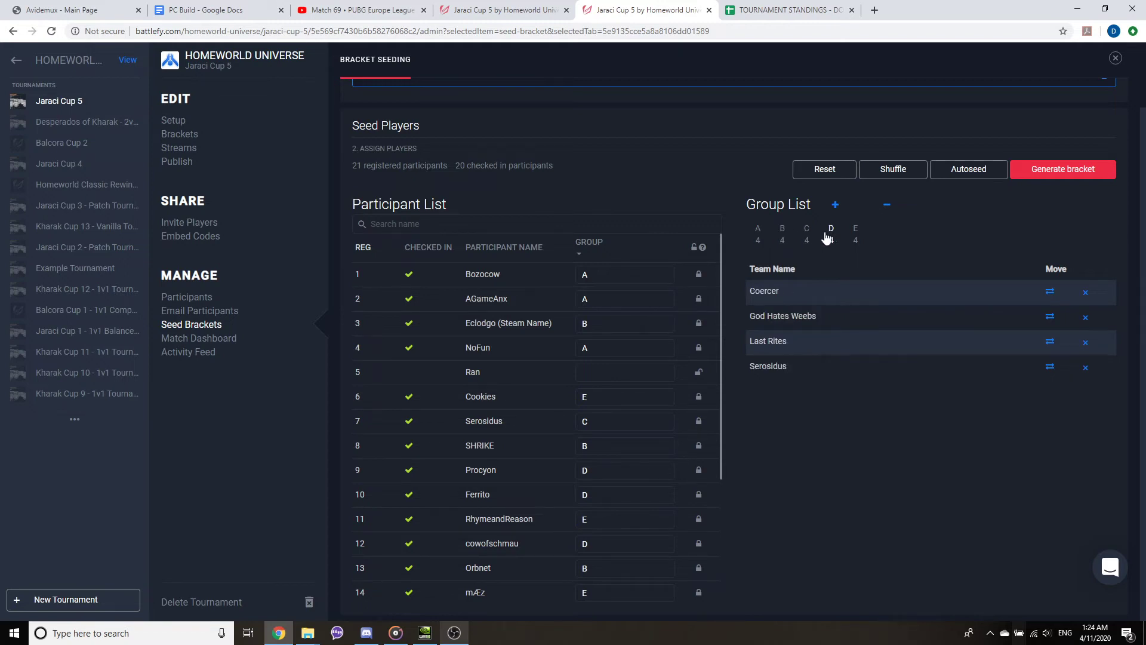
click(830, 231)
click(855, 231)
click(758, 231)
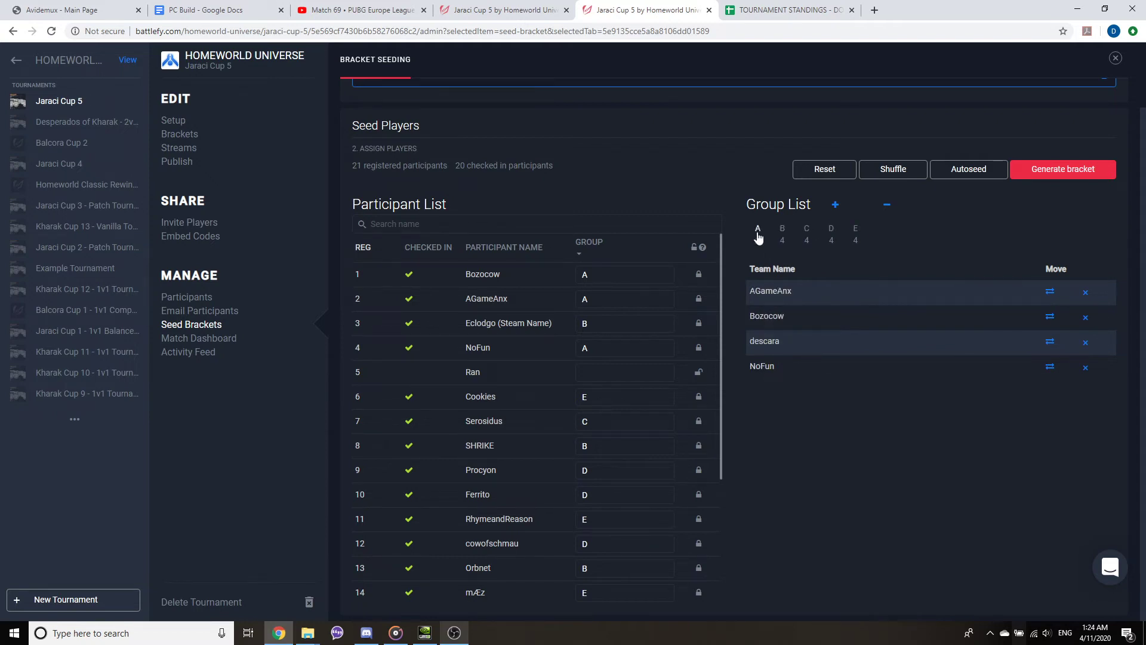
scroll(537, 403, down, 5)
scroll(567, 402, up, 5)
scroll(543, 400, down, 5)
scroll(543, 401, up, 5)
scroll(537, 392, down, 5)
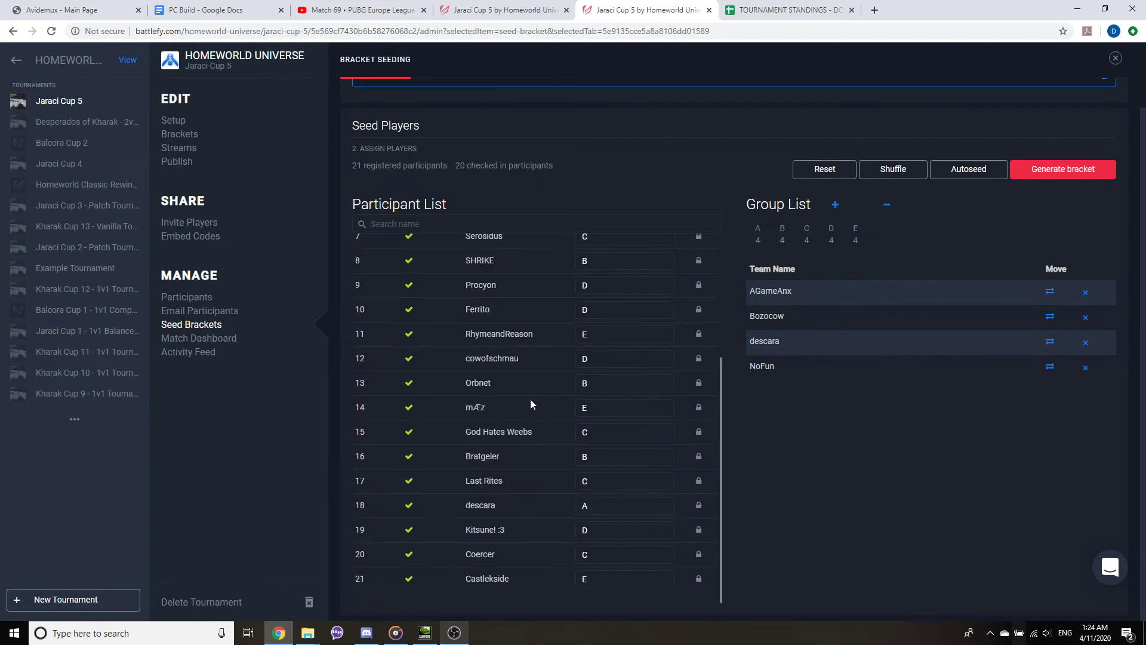
scroll(530, 398, up, 5)
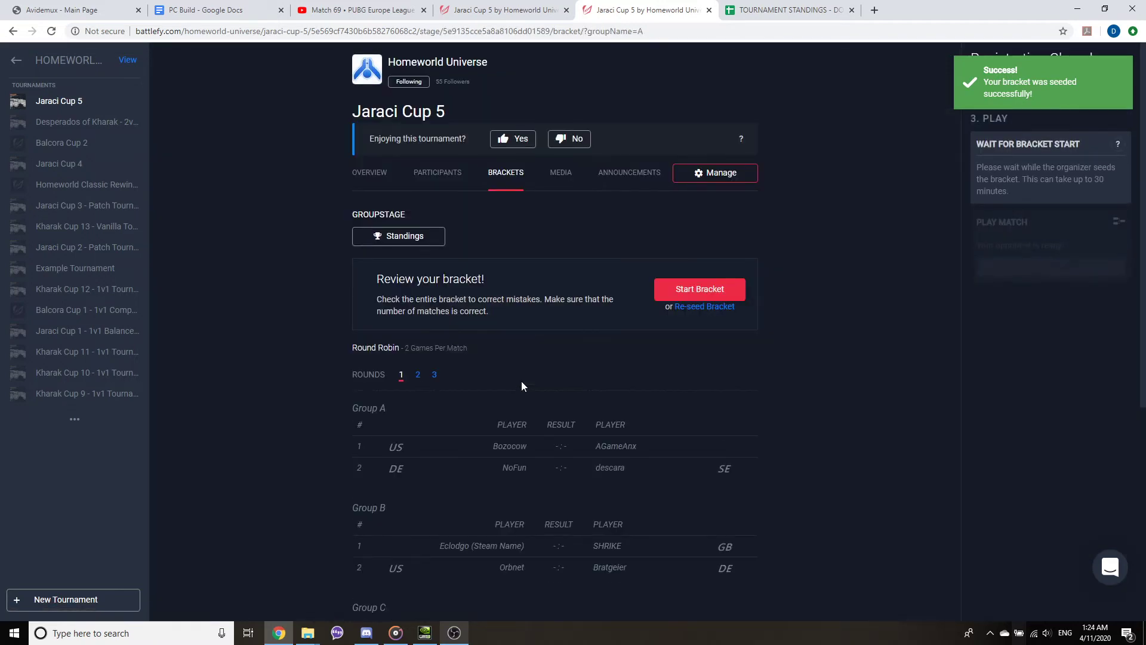
scroll(521, 387, down, 2)
scroll(362, 403, up, 2)
scroll(584, 367, down, 1)
scroll(580, 367, down, 2)
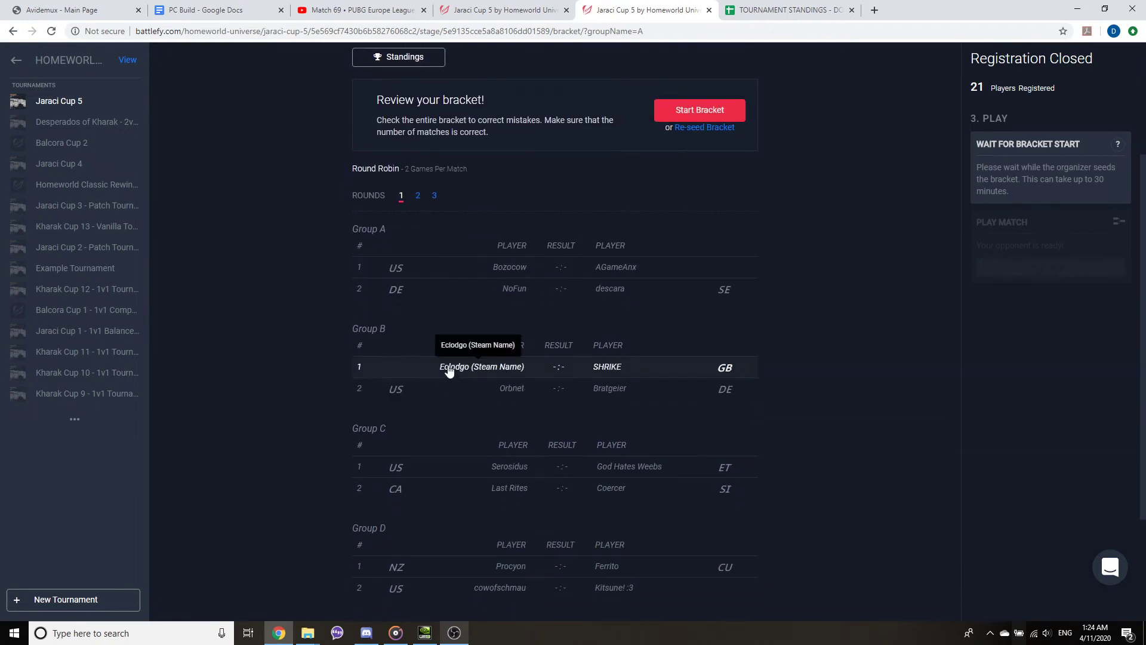
scroll(361, 354, down, 1)
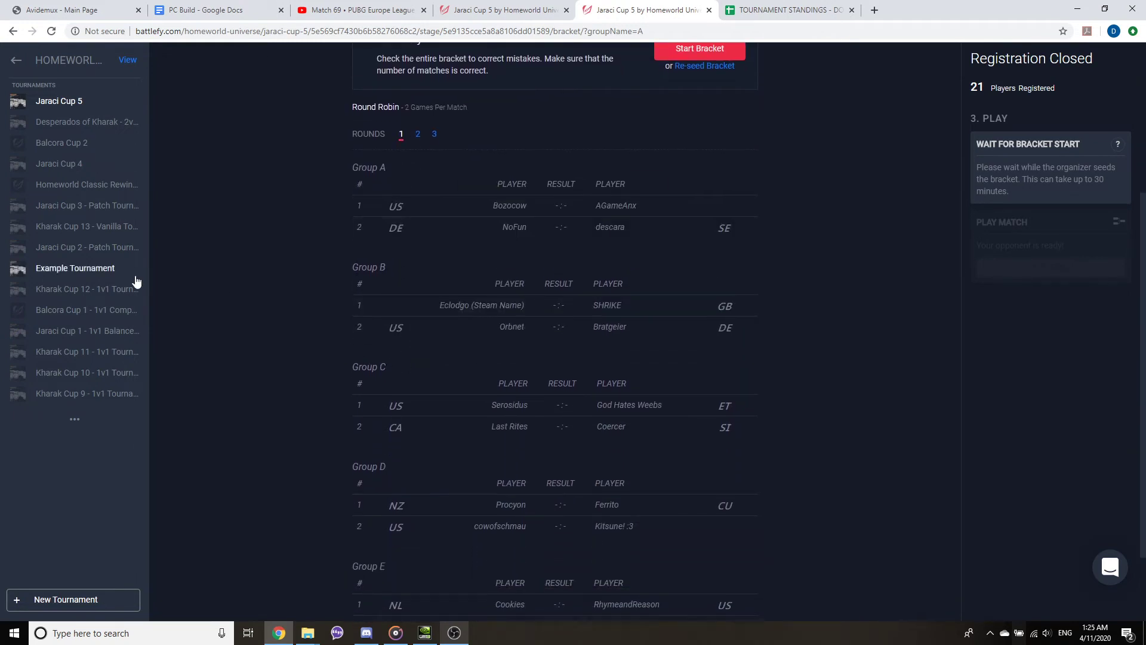
scroll(337, 265, down, 2)
scroll(337, 263, up, 1)
scroll(291, 278, up, 1)
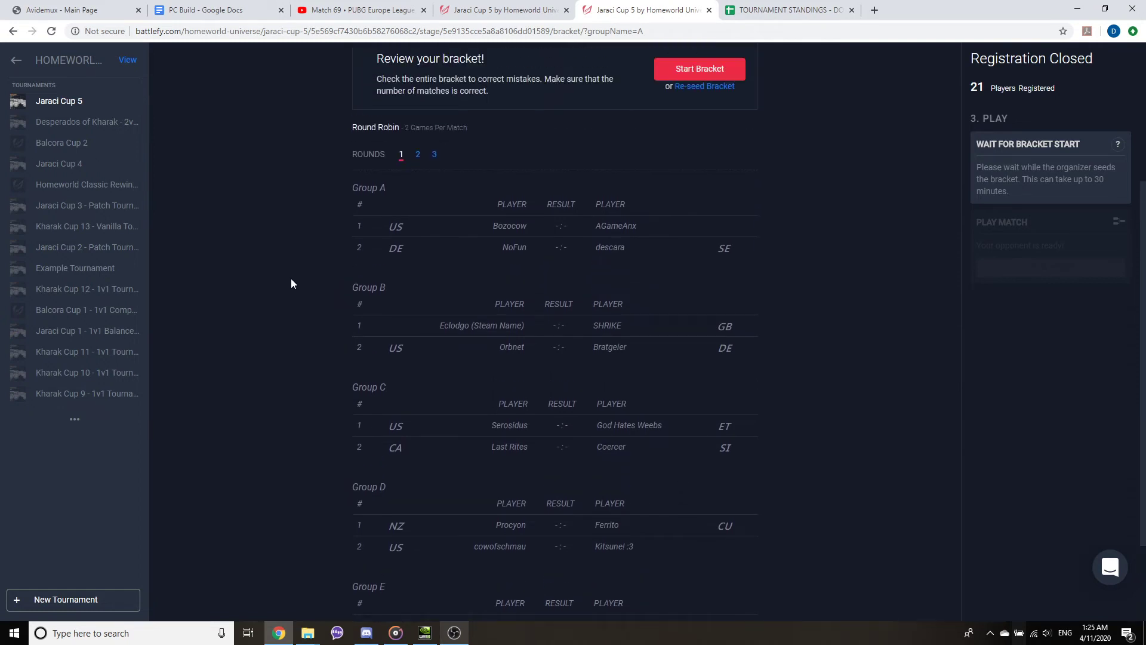
scroll(292, 279, down, 1)
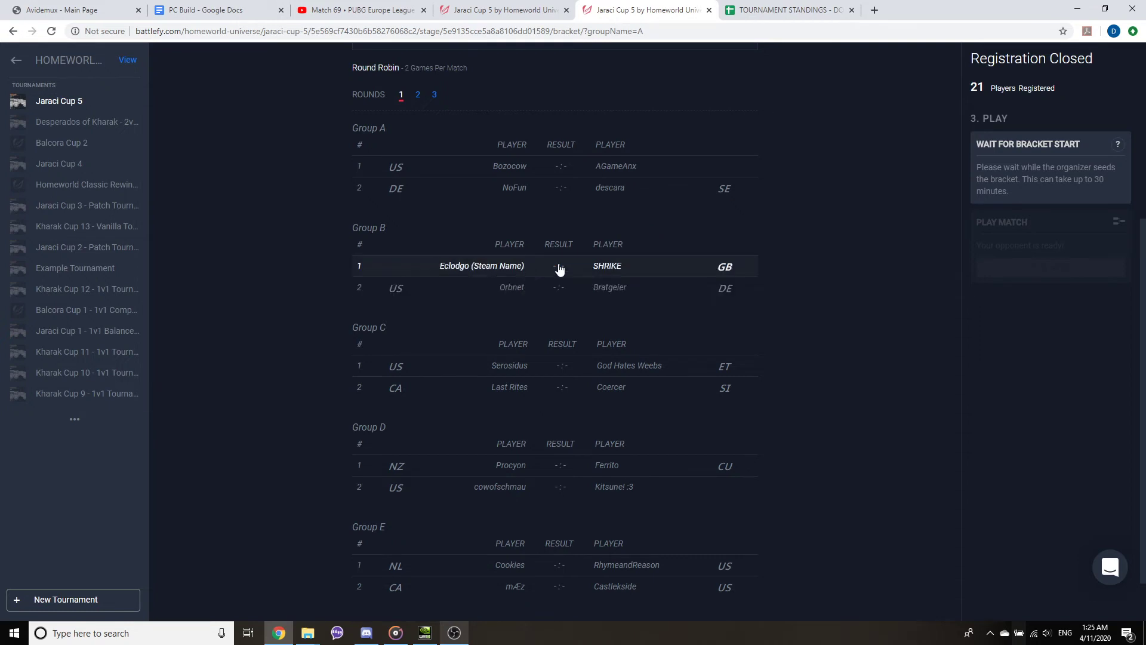
scroll(570, 242, down, 1)
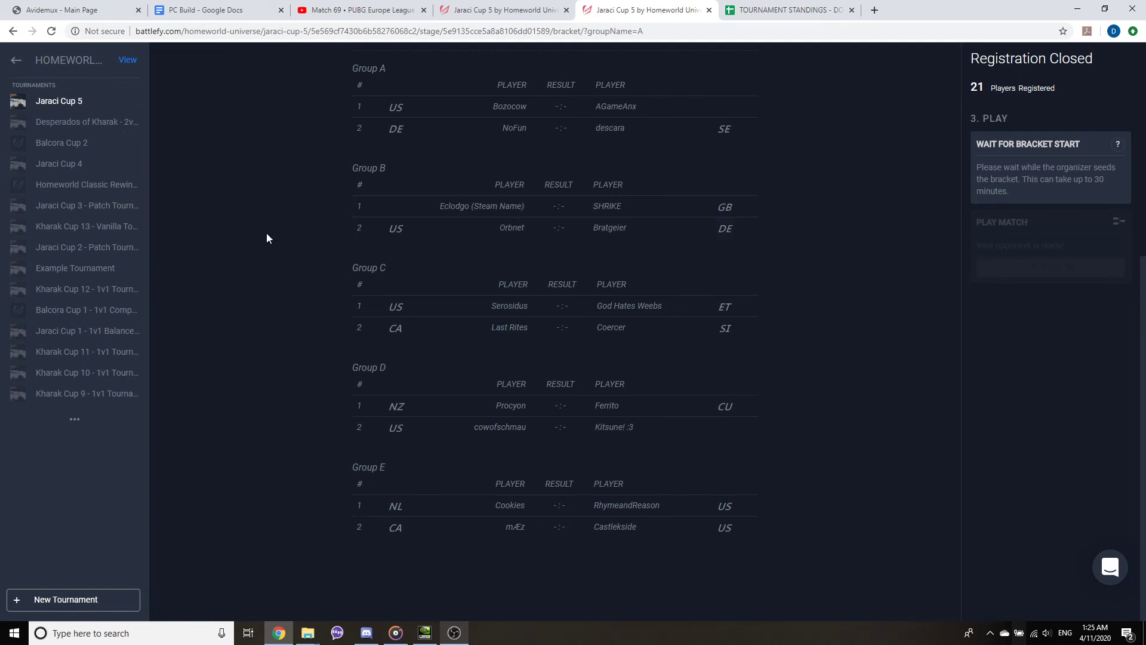
scroll(266, 233, up, 1)
scroll(280, 249, down, 1)
scroll(274, 456, up, 4)
scroll(274, 456, down, 3)
scroll(275, 456, down, 1)
scroll(484, 206, up, 2)
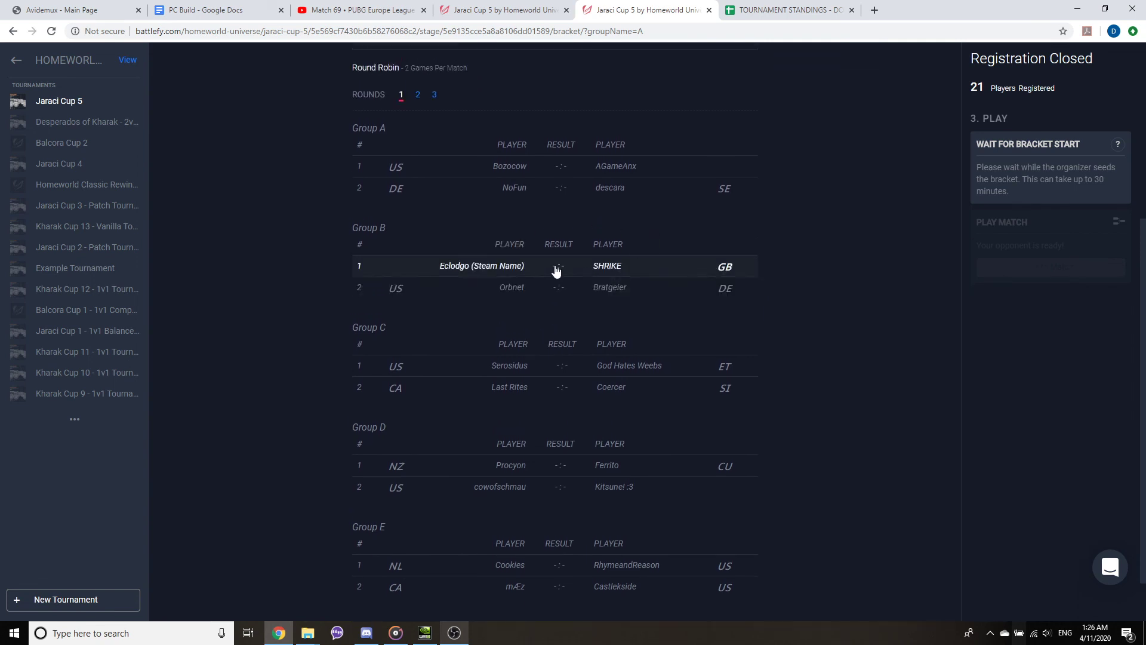
scroll(220, 360, up, 3)
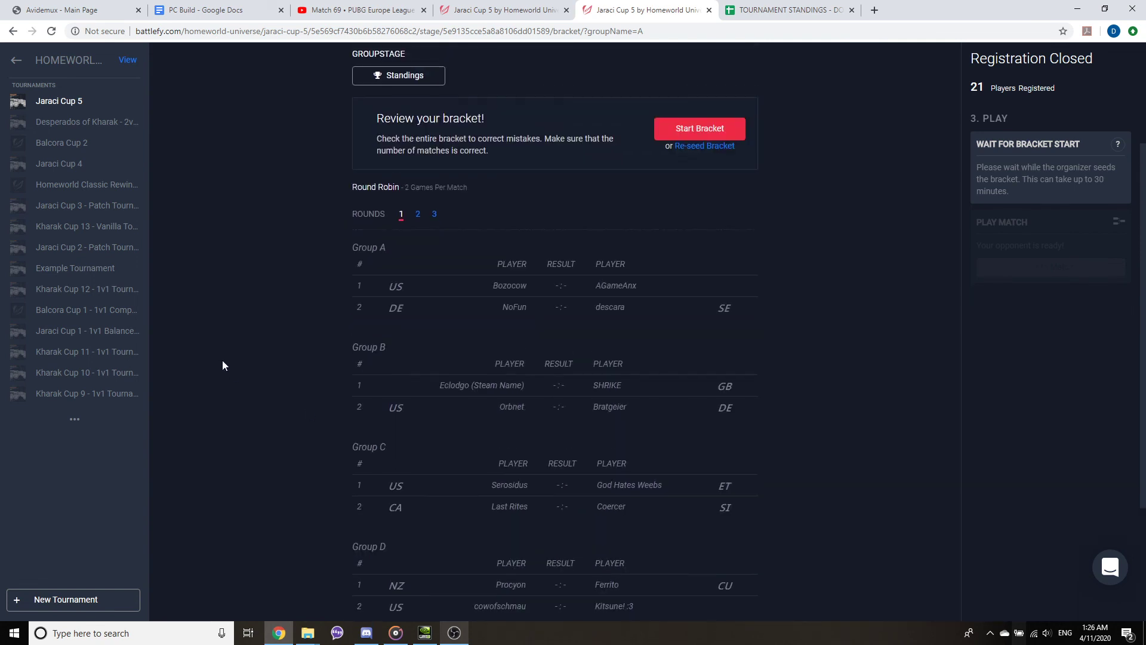
scroll(222, 360, up, 3)
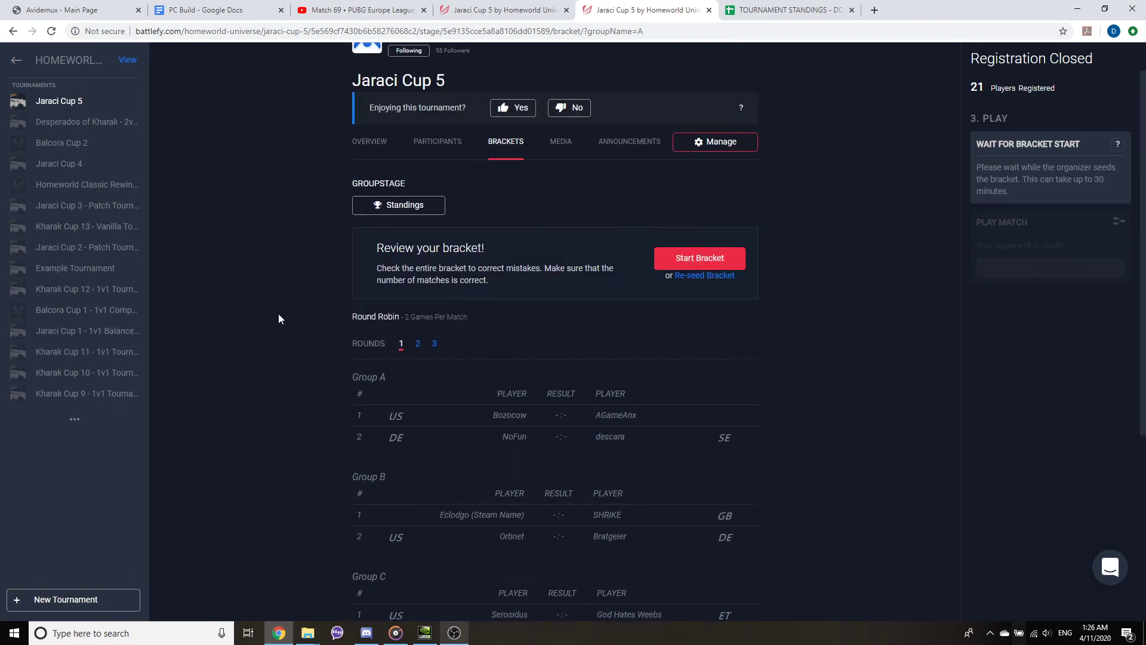
scroll(302, 317, down, 6)
scroll(395, 403, up, 1)
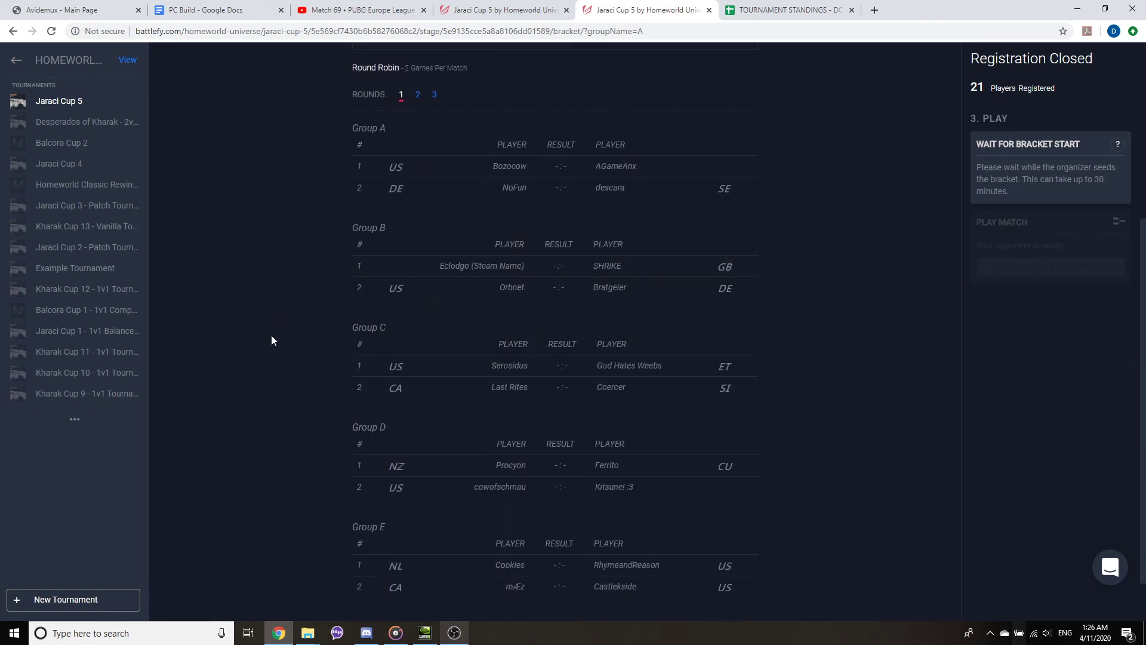
scroll(291, 387, up, 3)
scroll(268, 393, up, 2)
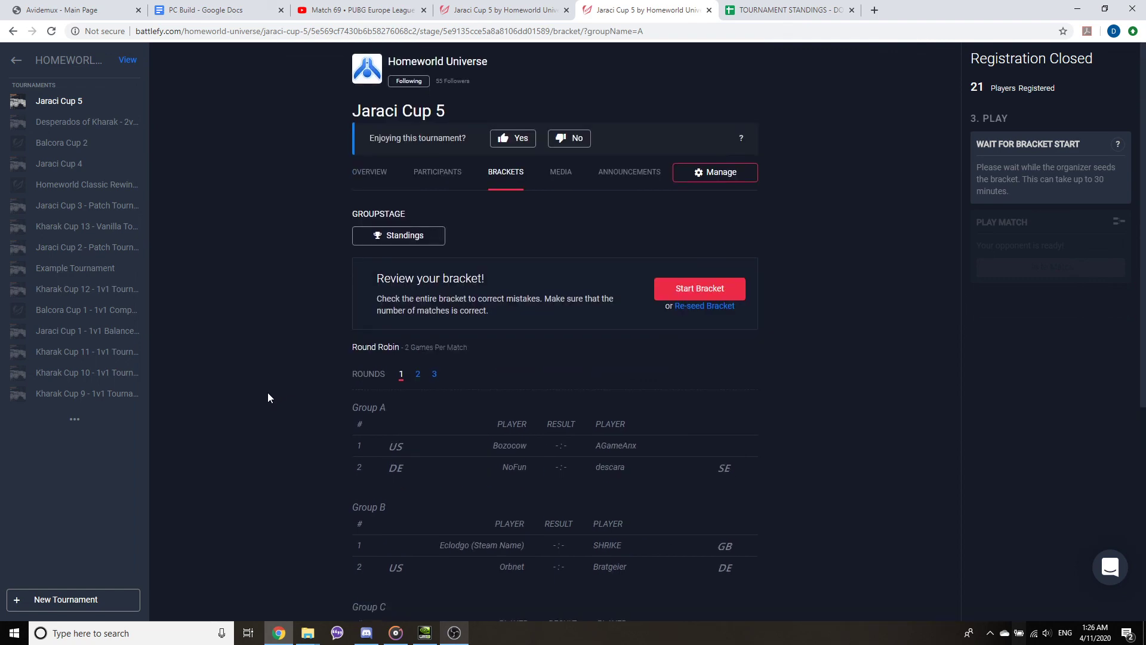
scroll(268, 392, down, 6)
scroll(268, 392, up, 5)
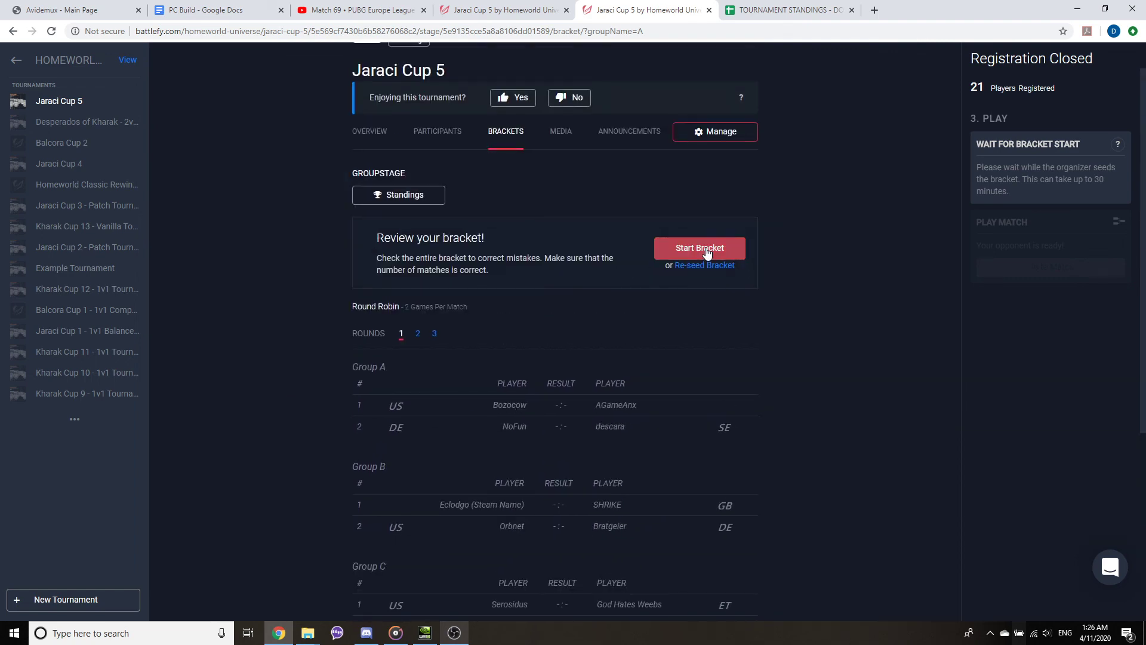
scroll(300, 436, down, 4)
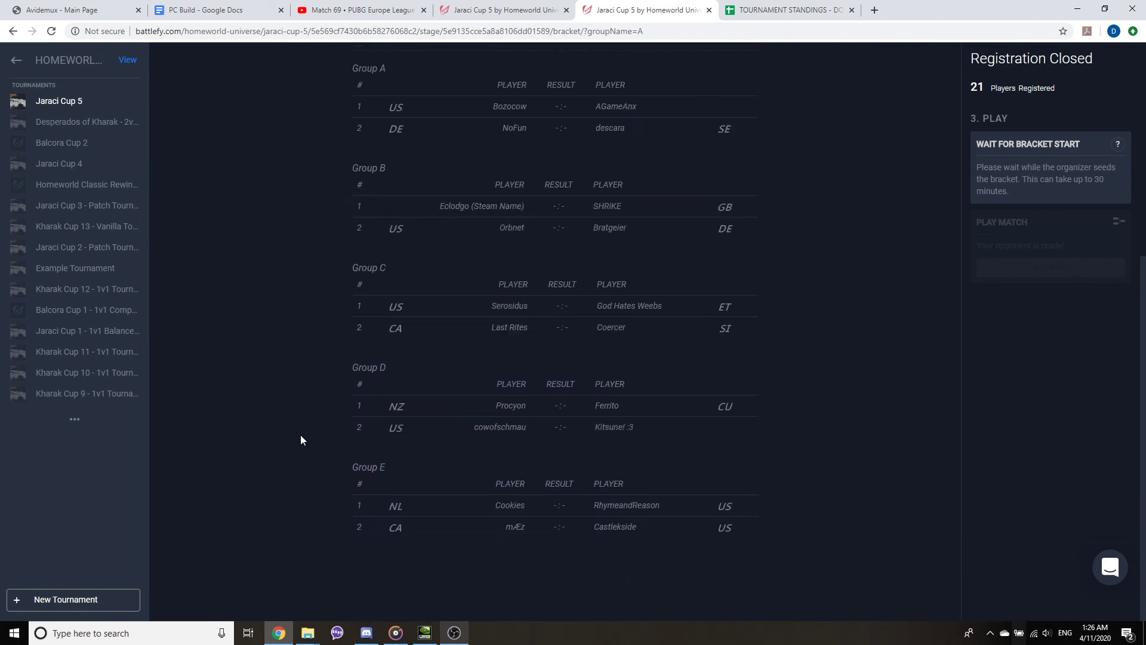
scroll(321, 486, up, 3)
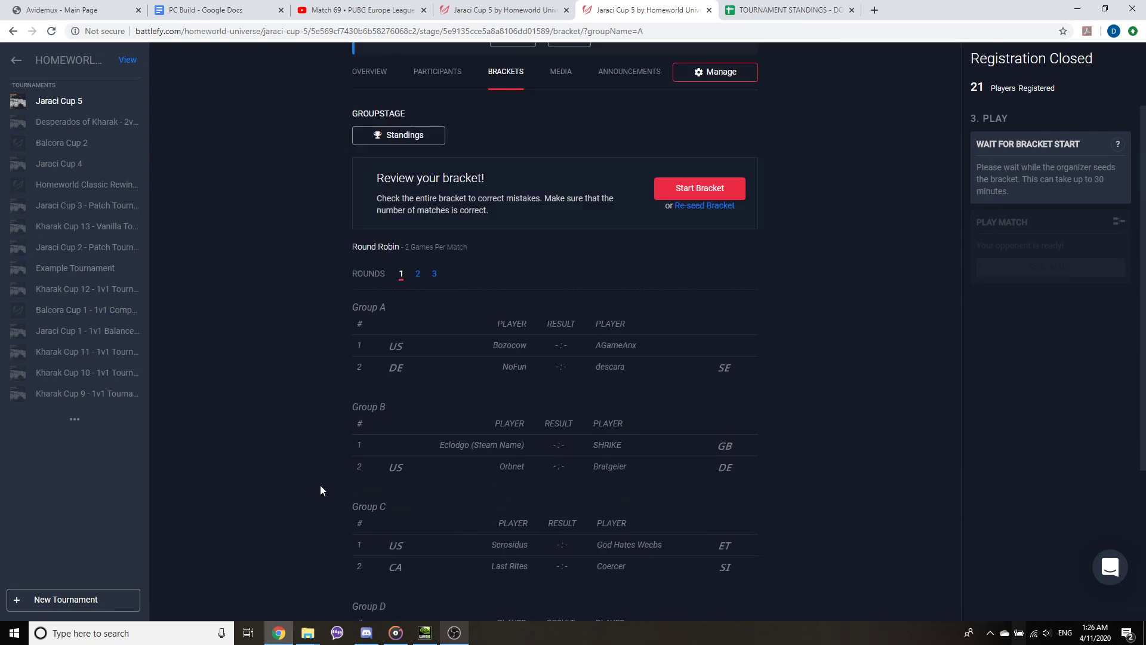
scroll(320, 484, up, 3)
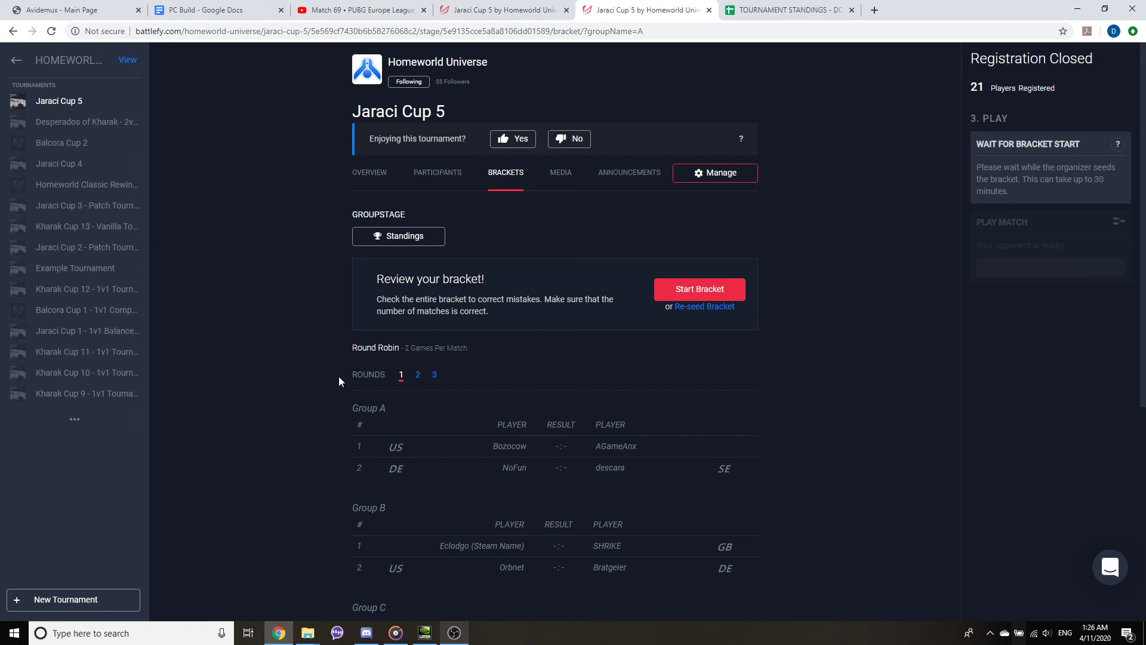
scroll(322, 337, down, 4)
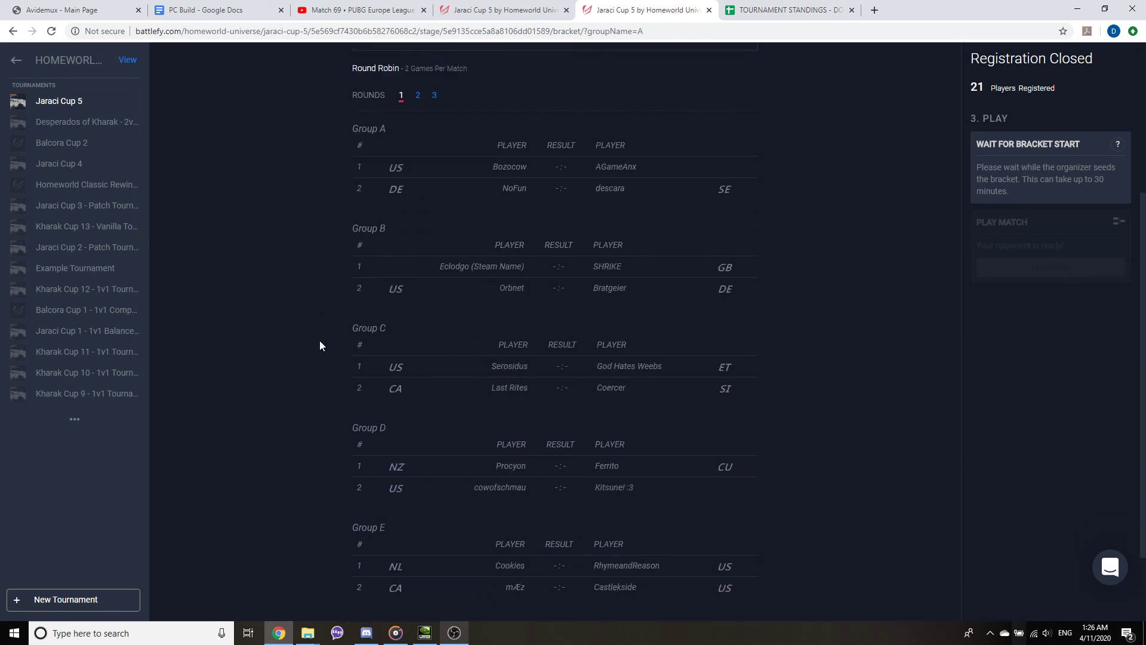
scroll(320, 340, up, 2)
scroll(327, 371, up, 2)
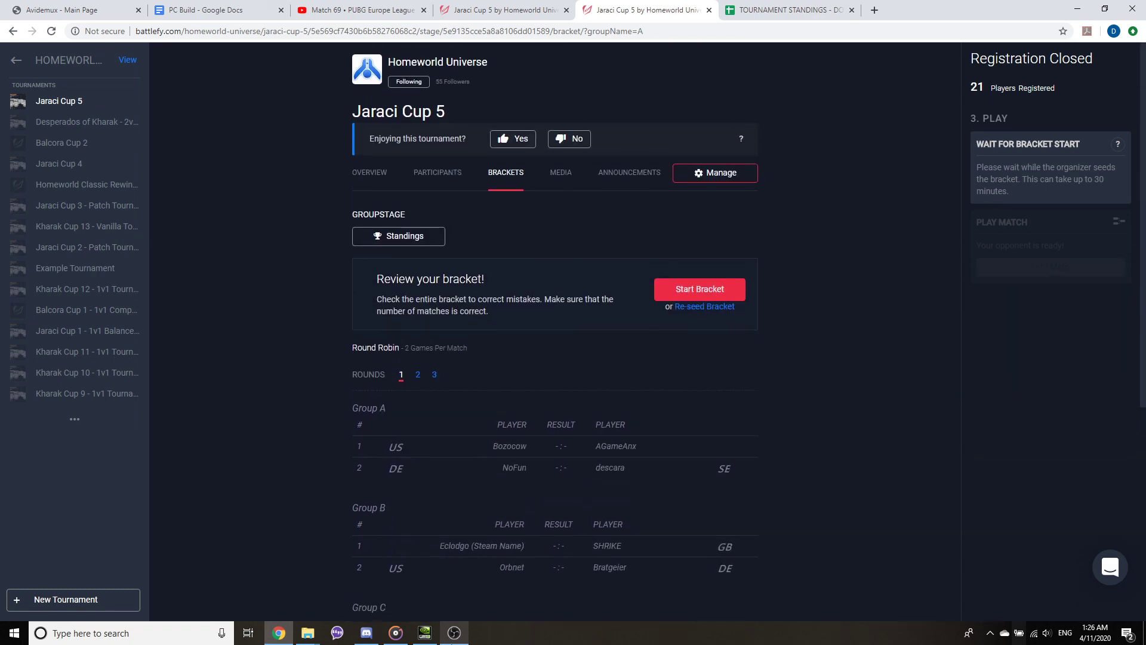